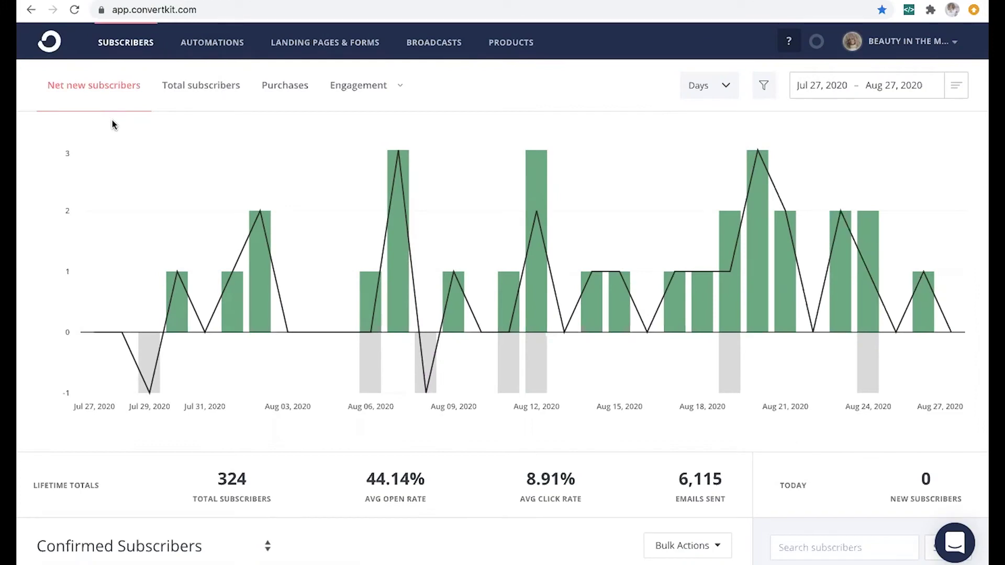
Create a new blank visual automation from scratch to reach its trigger options
left_click(194, 47)
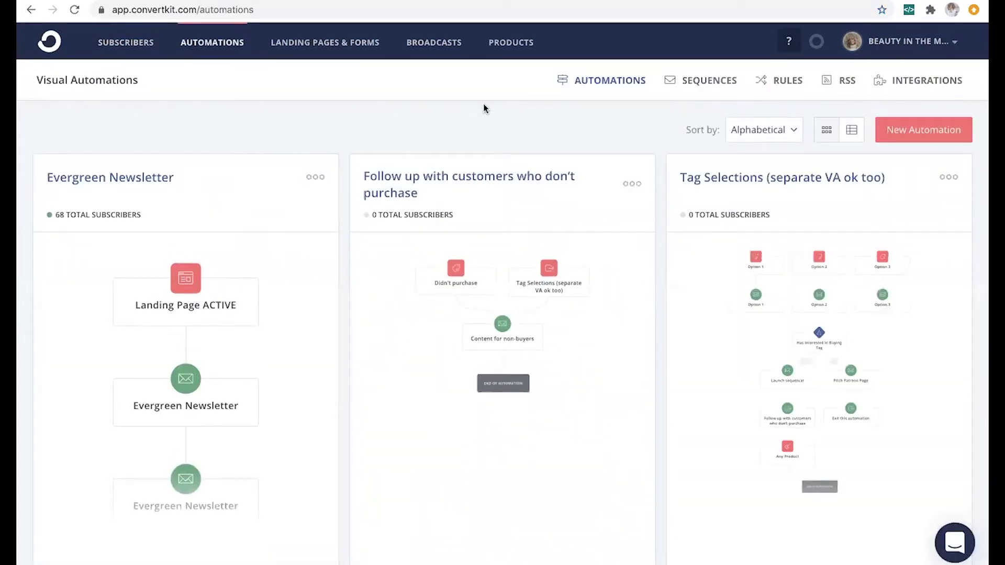
left_click(927, 134)
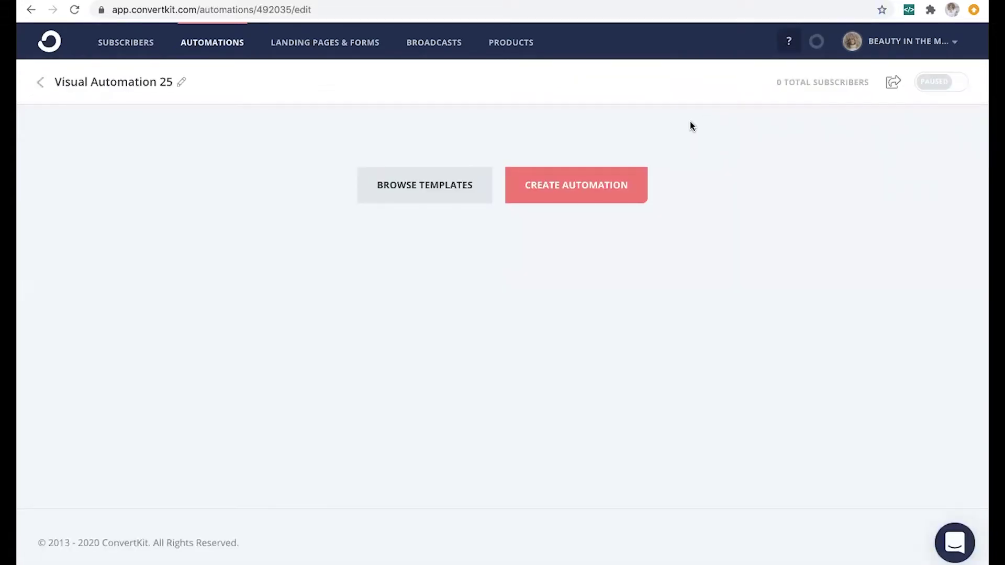
left_click(596, 188)
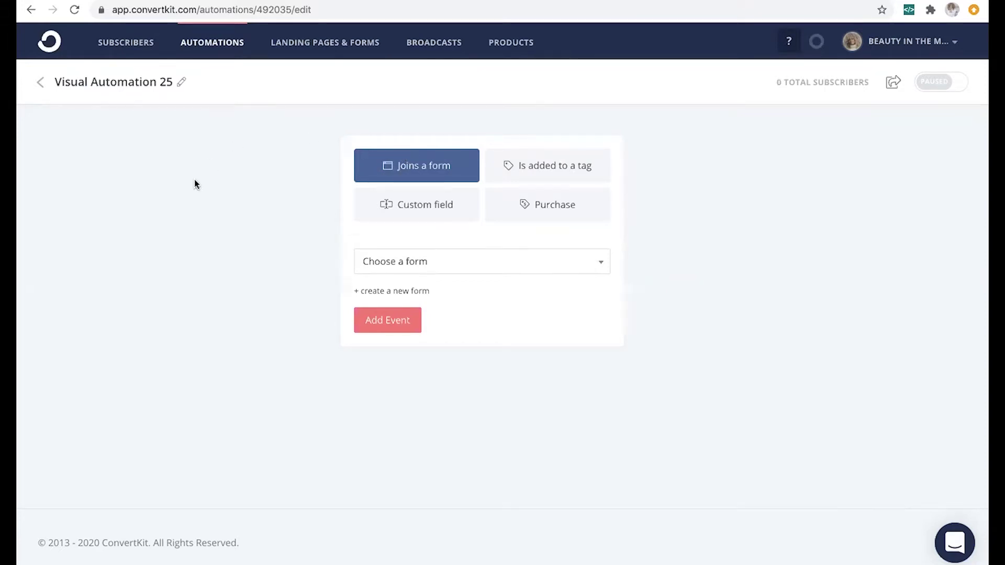
Add a new landing page as the automation's sign-up entry point
left_click(369, 291)
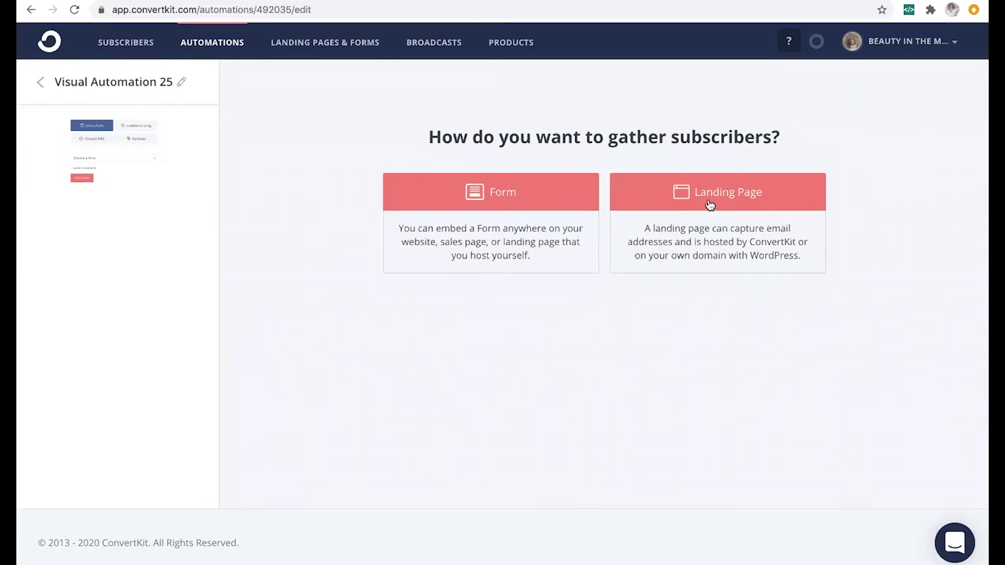
left_click(710, 205)
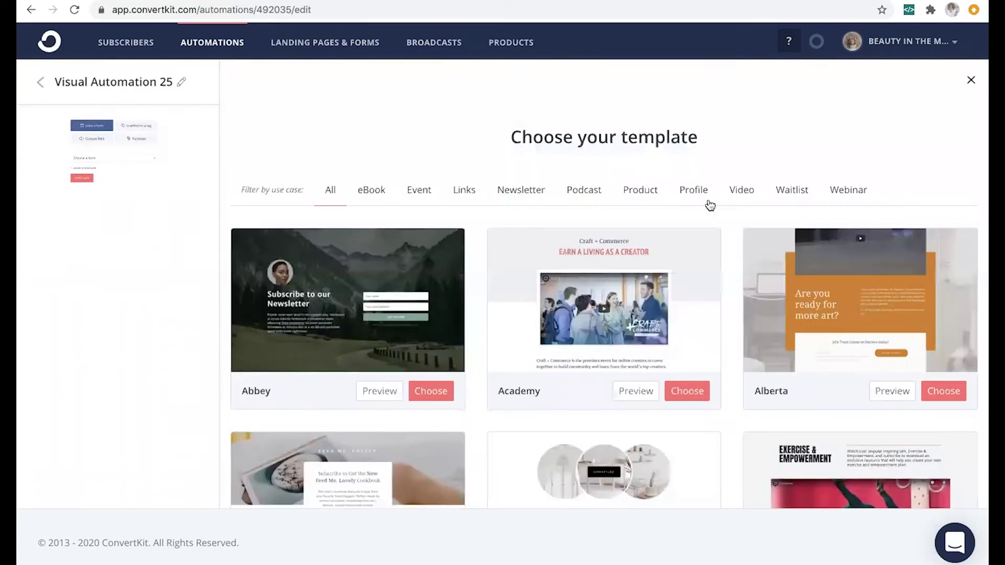
Choose the Siesta template for the new landing page
scroll(488, 302, "down", 10)
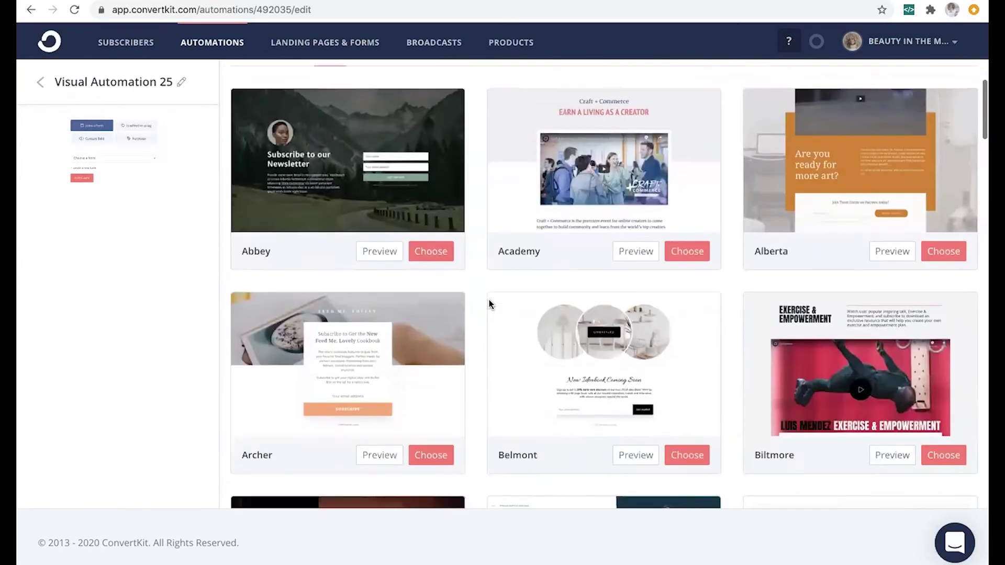
scroll(489, 303, "down", 17)
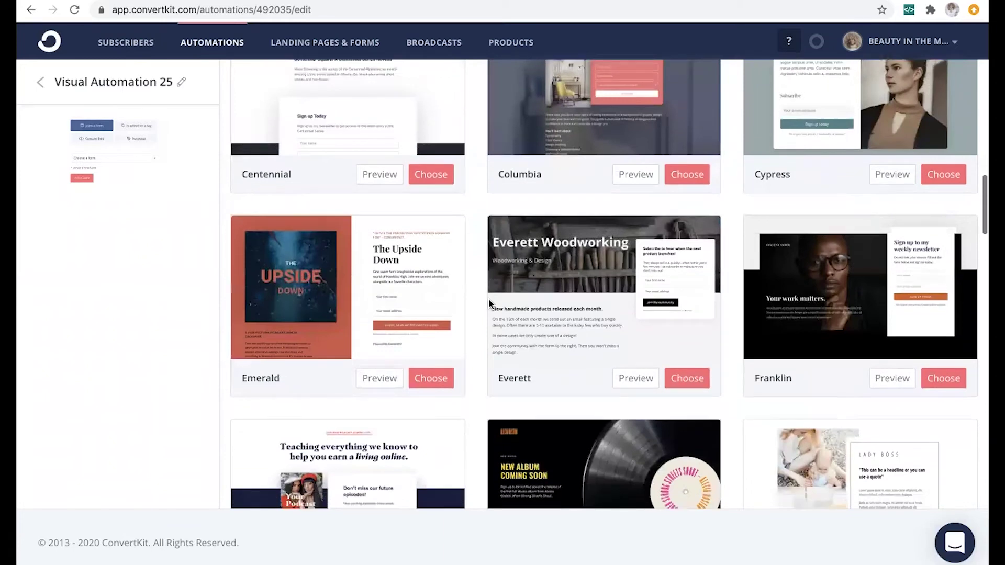
scroll(488, 303, "down", 1)
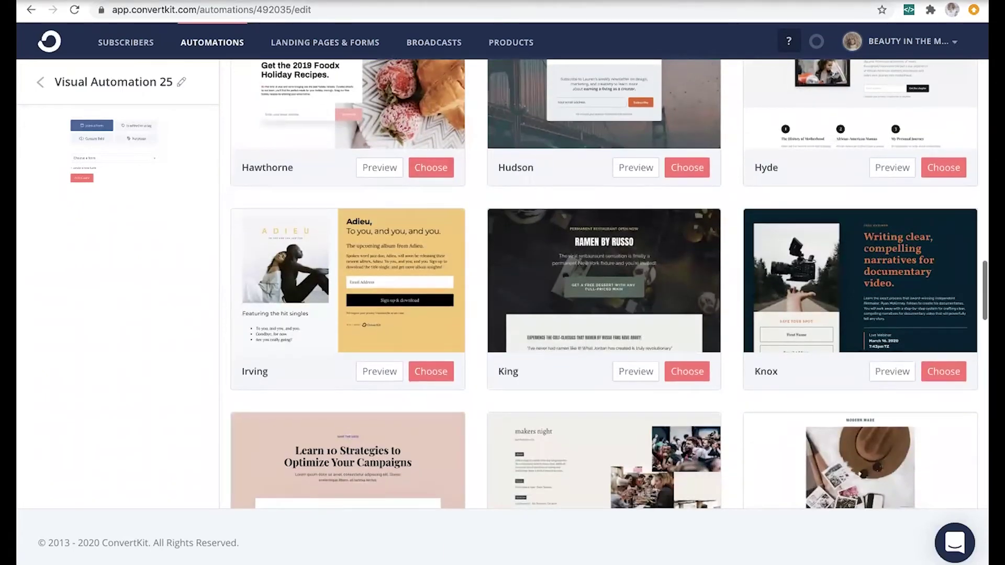
scroll(486, 215, "down", 19)
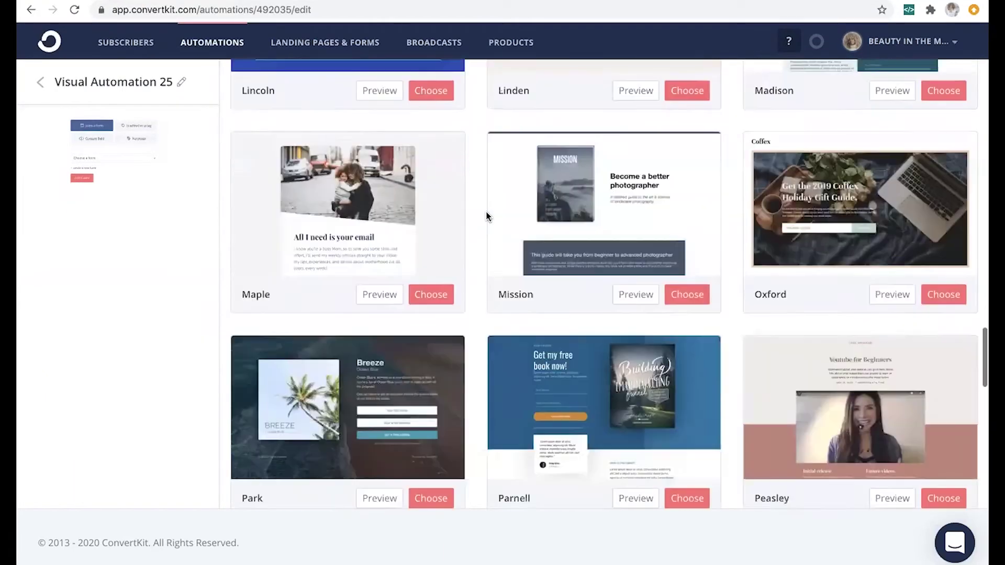
scroll(486, 215, "down", 3)
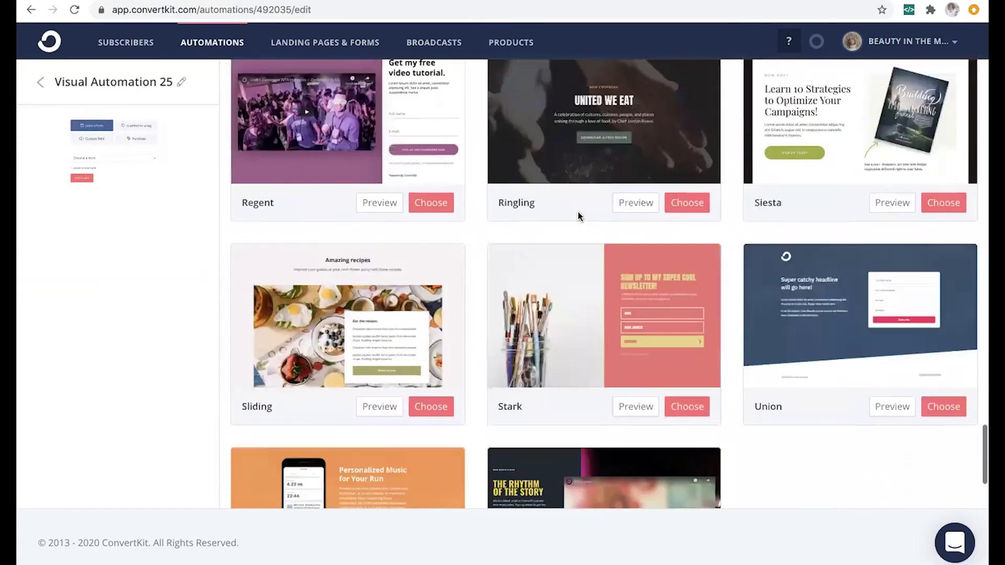
left_click(941, 202)
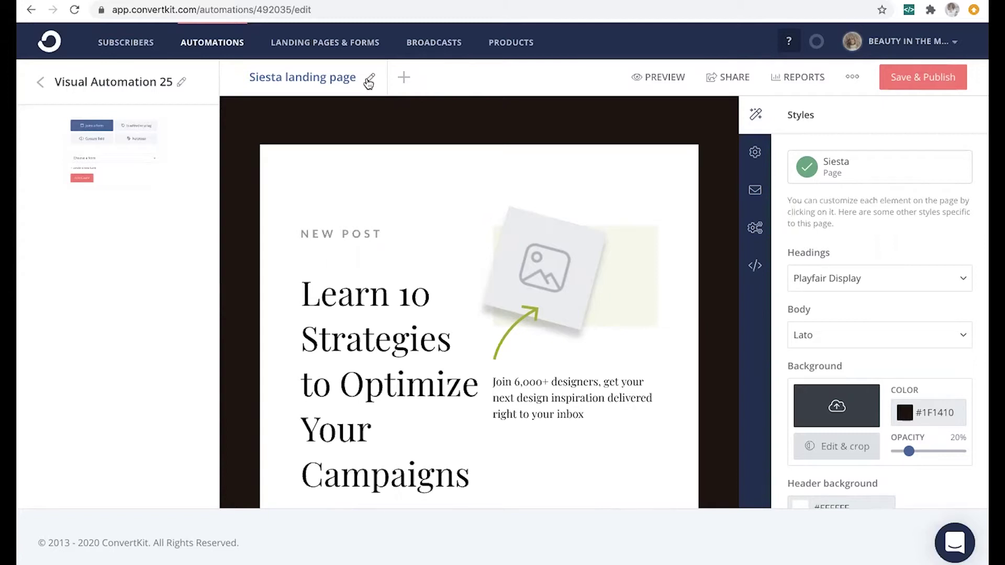
Rename the landing page from 'Siesta landing page' to 'goal setting workbook'
left_click(369, 81)
left_click_drag(372, 77, 246, 85)
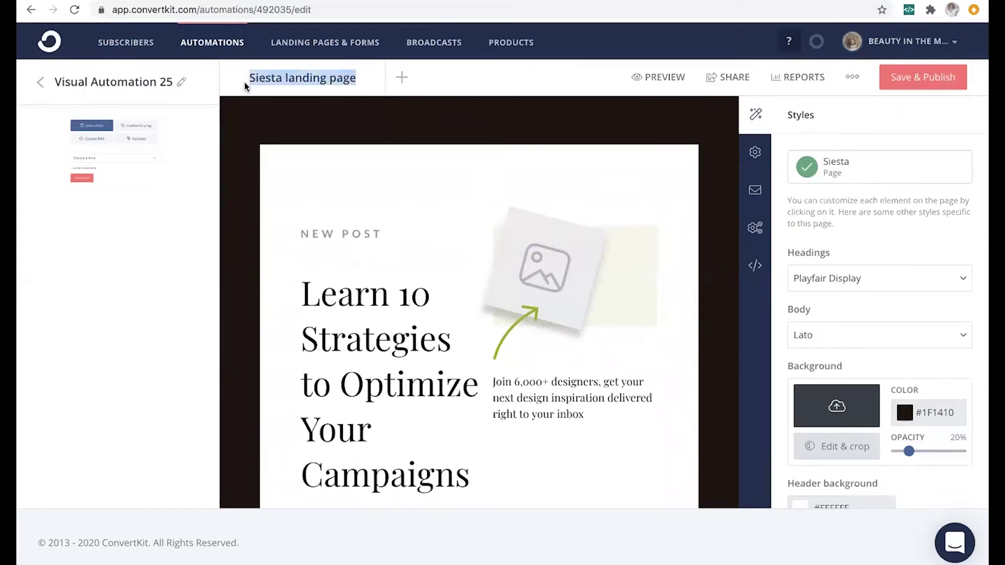
key("BackSpace")
type("go")
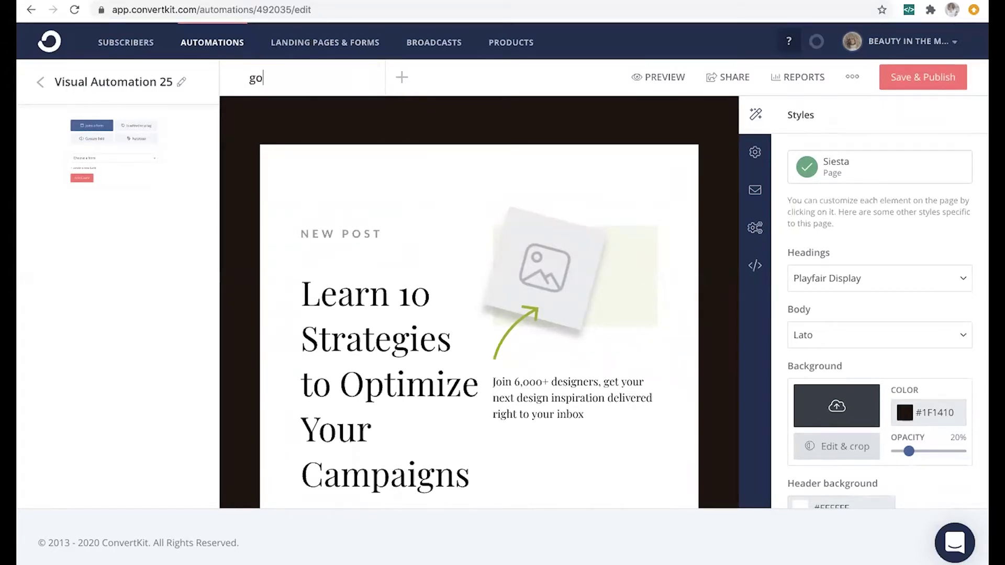
type("al setting workbook")
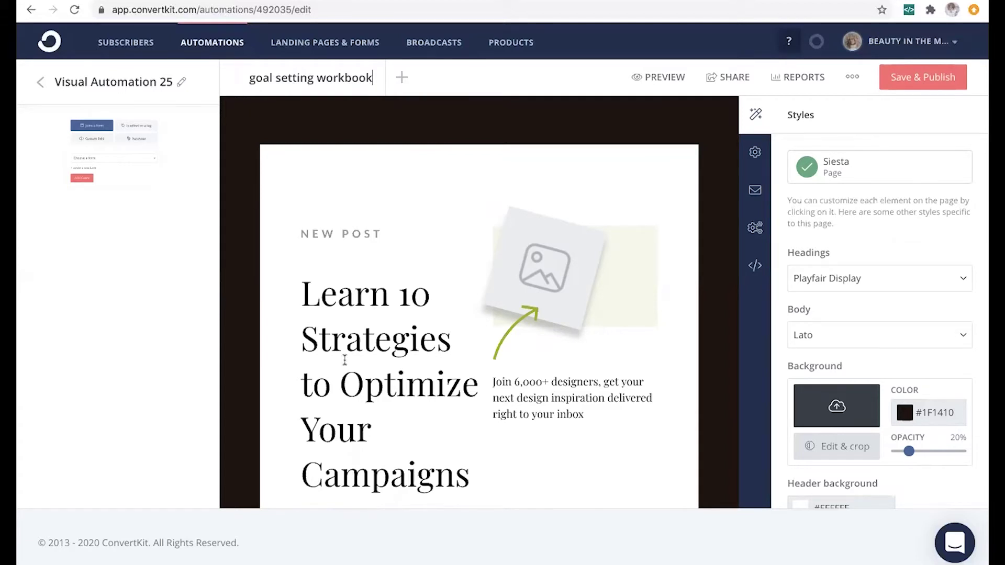
scroll(344, 360, "down", 3)
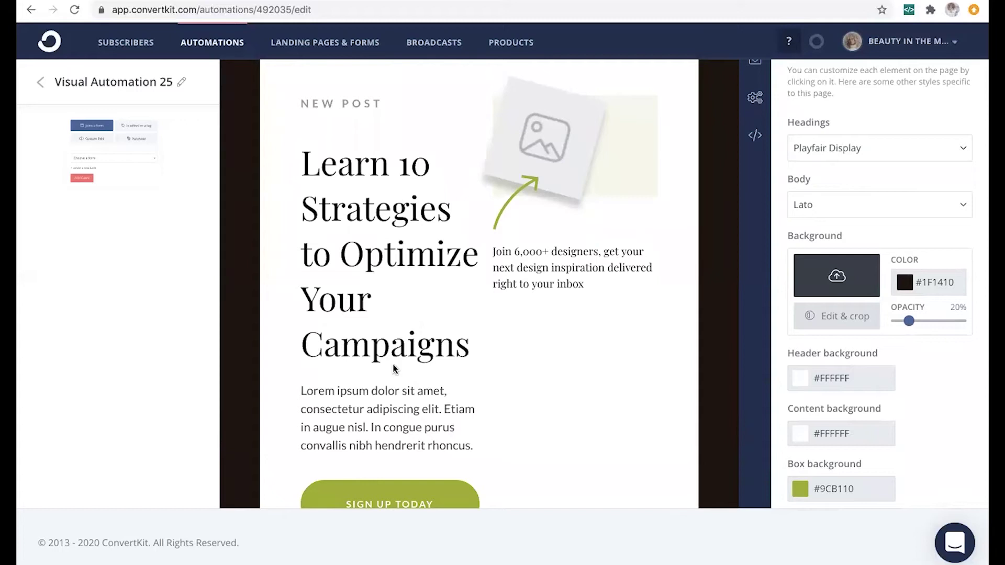
left_click(417, 344)
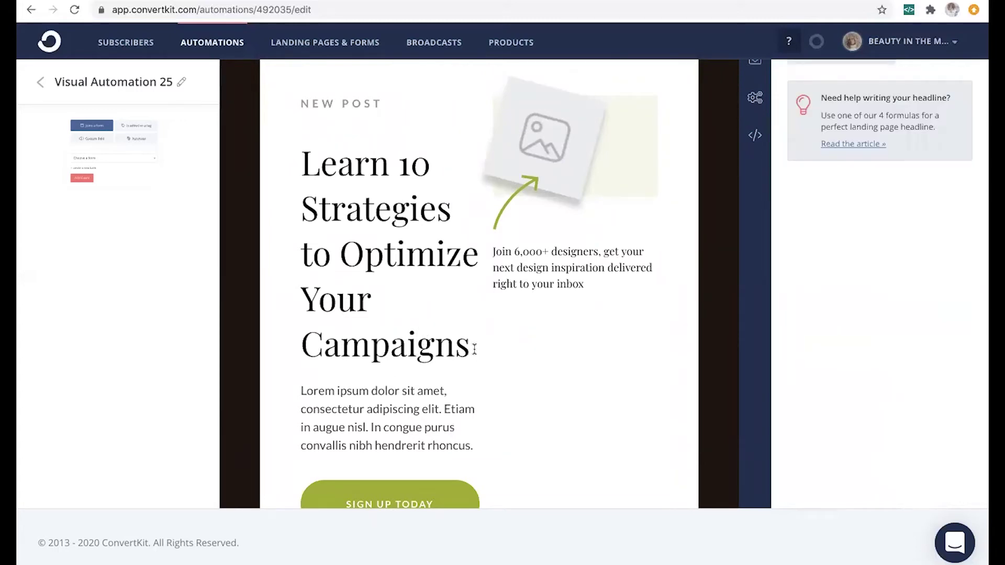
Replace the landing page headline with 'How to_'
left_click_drag(471, 345, 305, 164)
key("BackSpace")
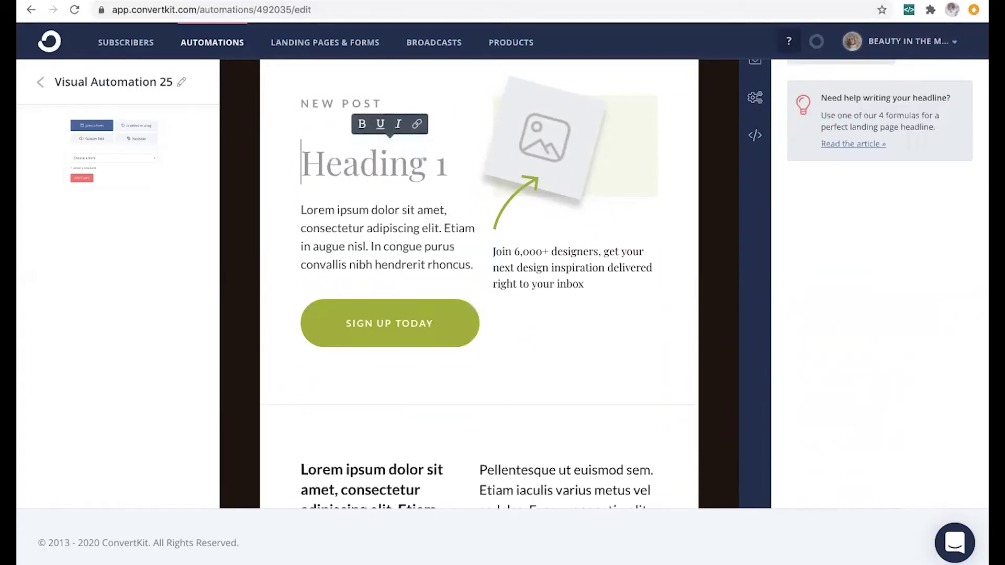
type("Ho")
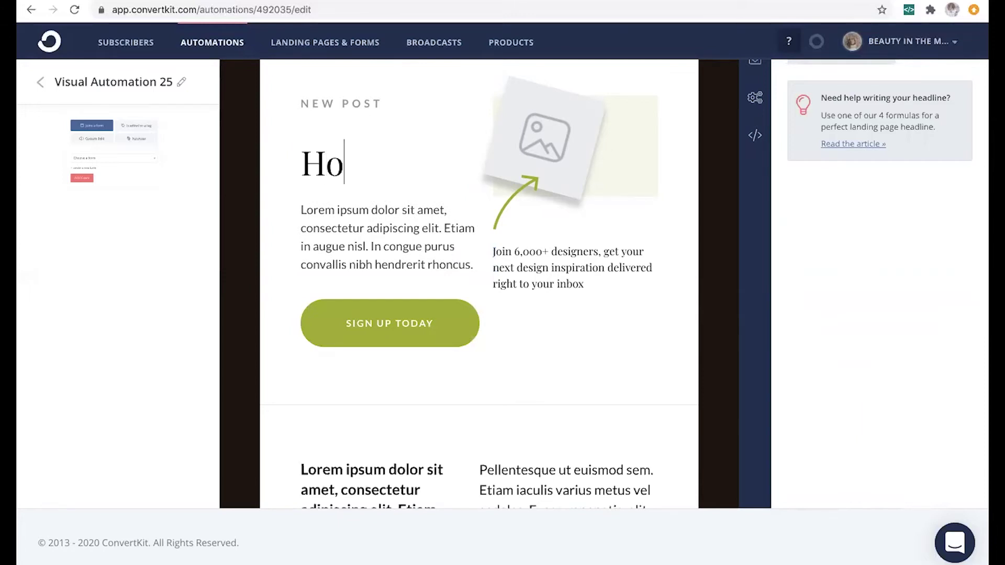
type("w to_")
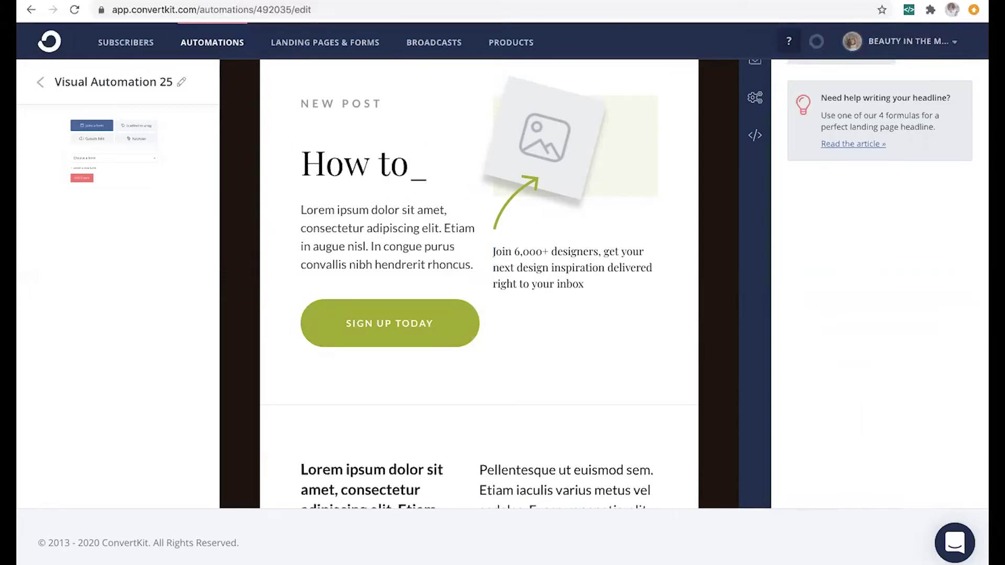
Replace the lorem intro paragraph with 'content....' followed by an empty line
scroll(388, 227, "down", 1)
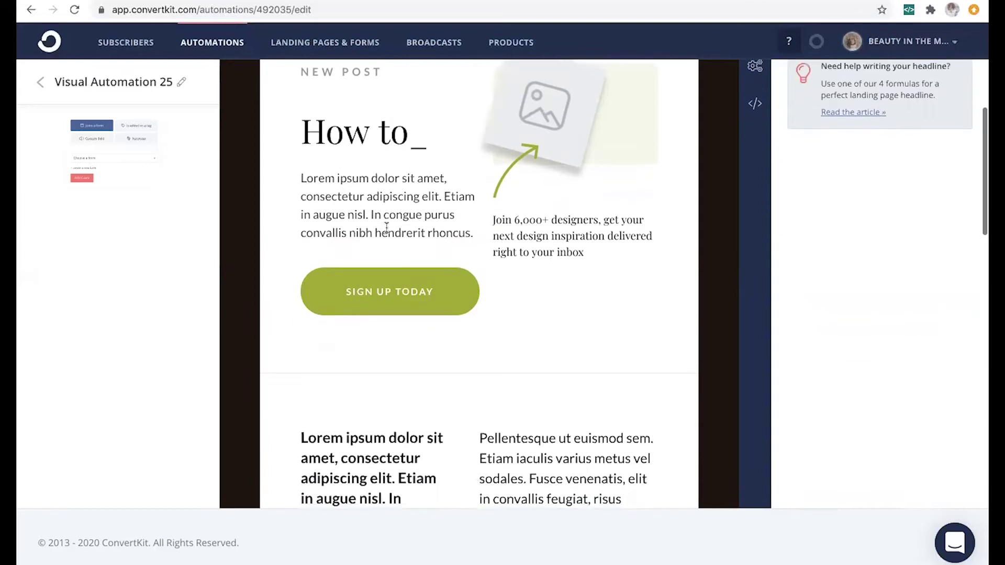
left_click(463, 233)
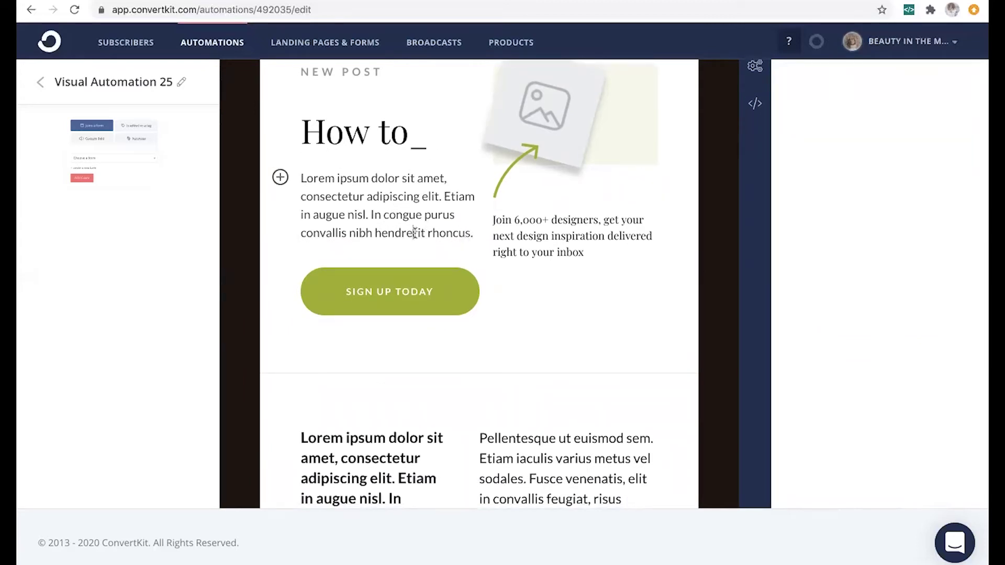
left_click_drag(459, 233, 318, 177)
key("BackSpace")
key("Right")
key("BackSpace")
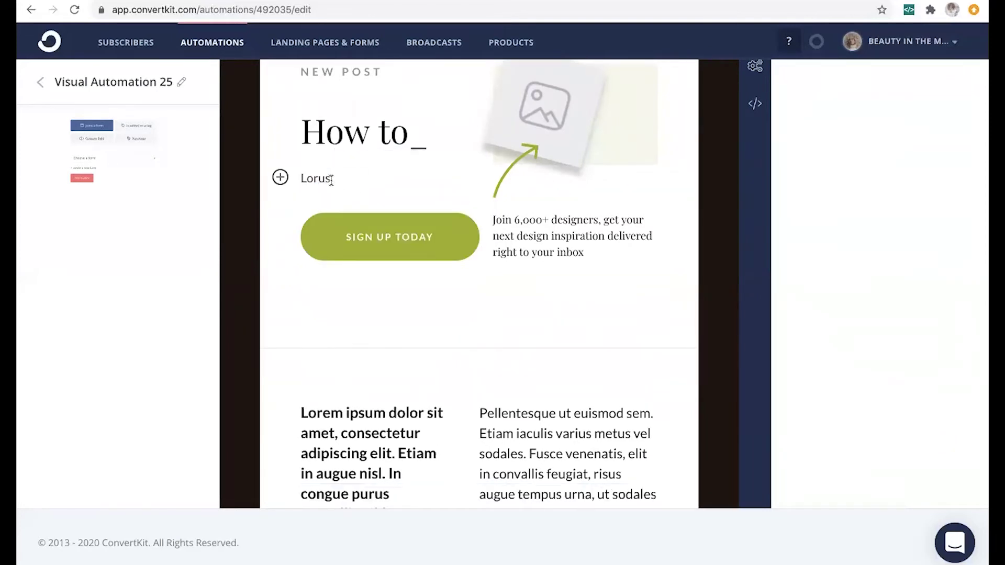
key("BackSpace")
key("BackSpace")
key("BackSpace")
type("conten")
key("Return")
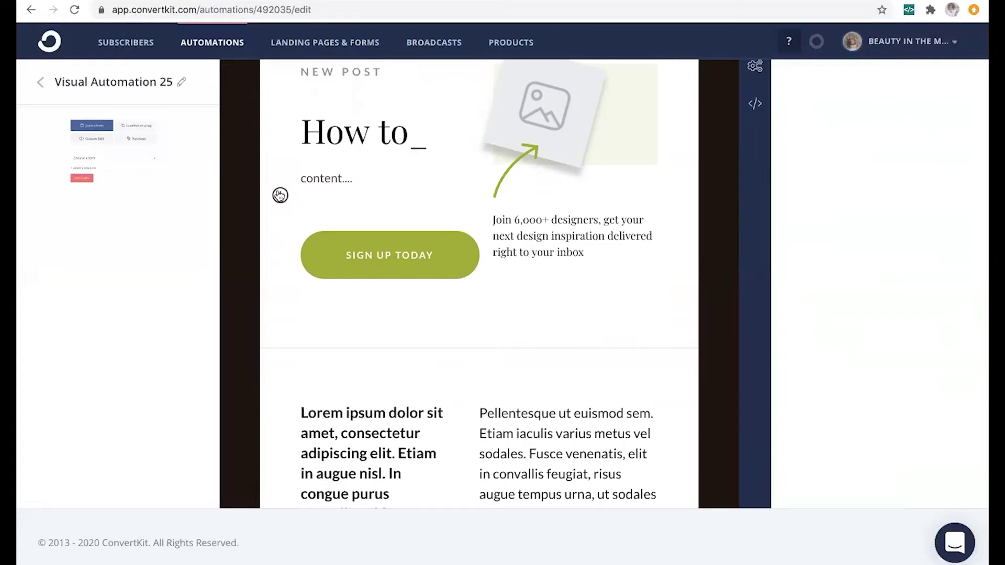
Open the insert-block list and close it without adding any block
left_click(280, 196)
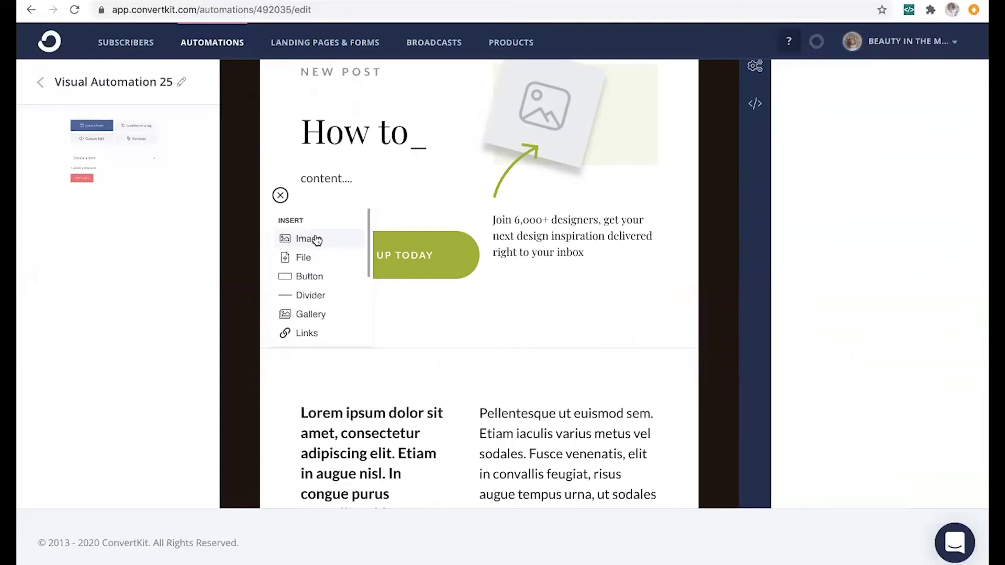
scroll(299, 315, "down", 3)
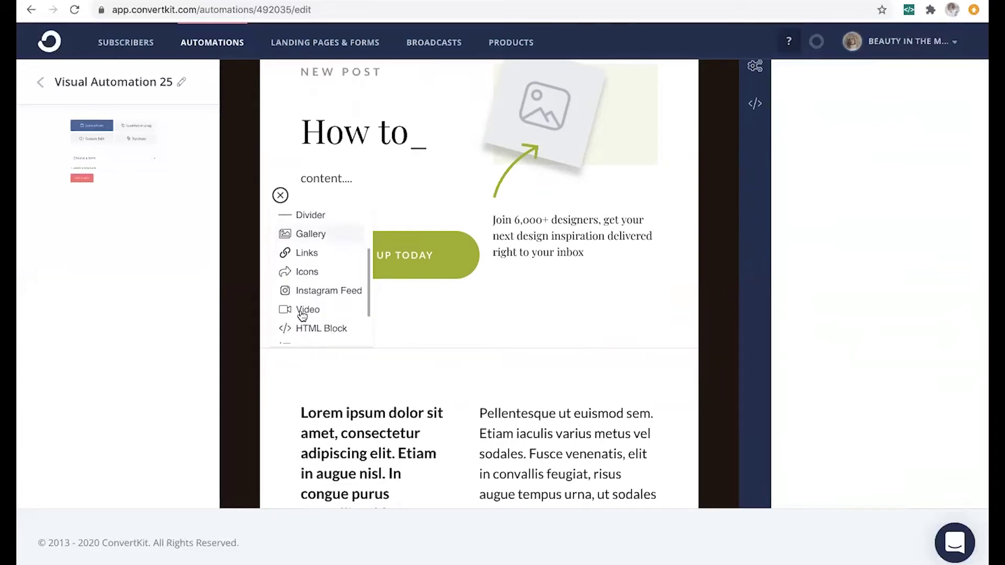
scroll(298, 273, "down", 2)
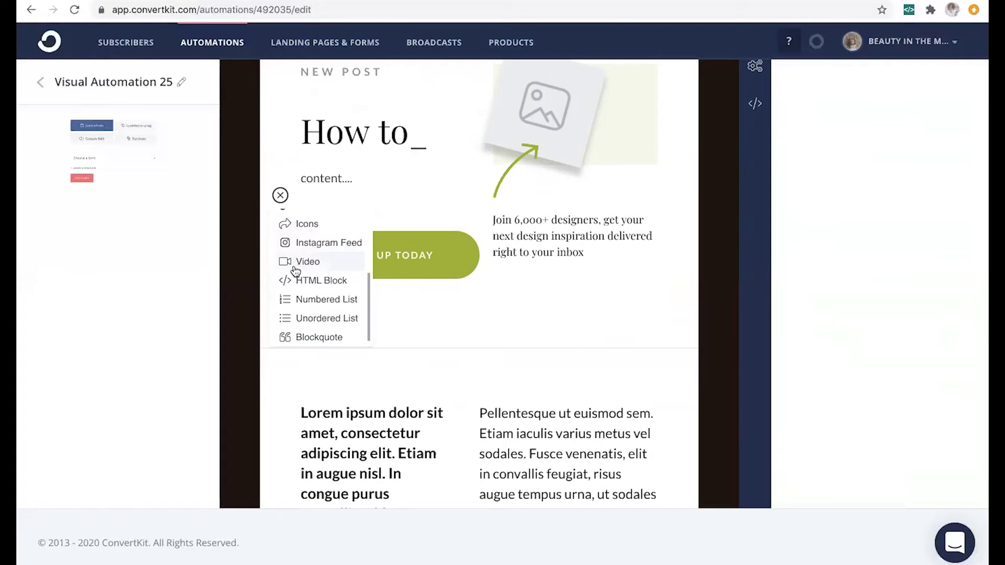
left_click(414, 178)
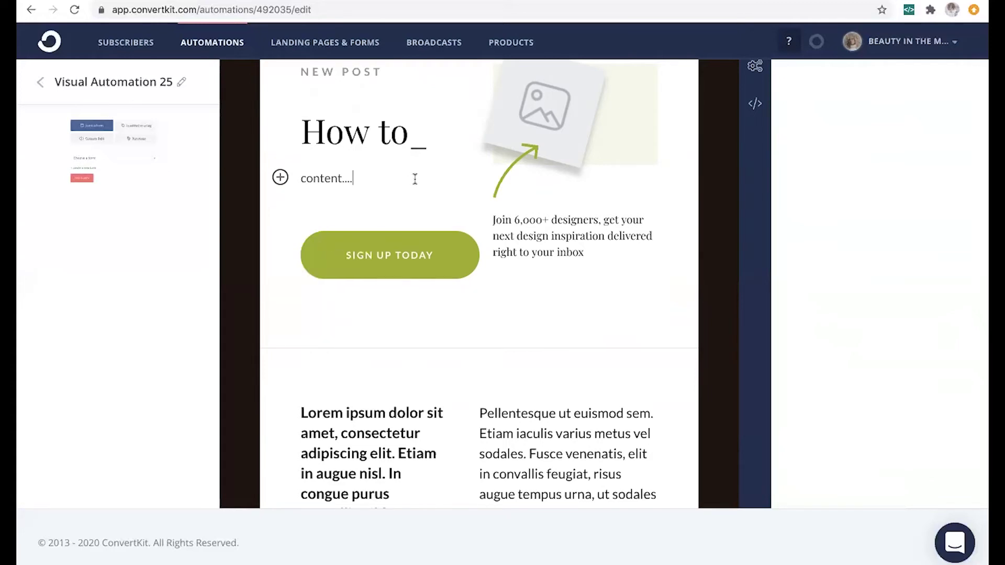
Set the page background colour in Styles to rust-brown #9A3D1B
scroll(413, 178, "up", 3)
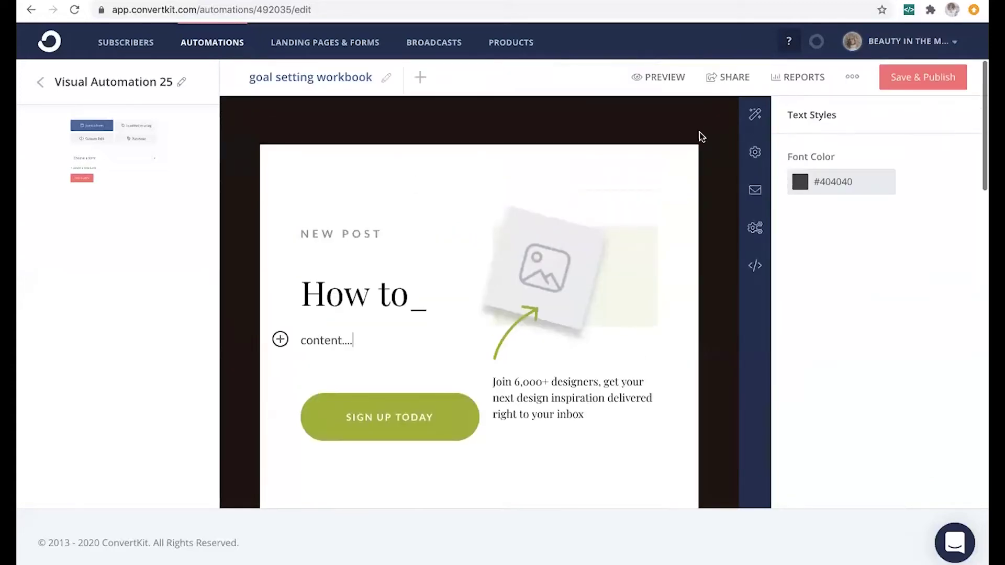
left_click(752, 116)
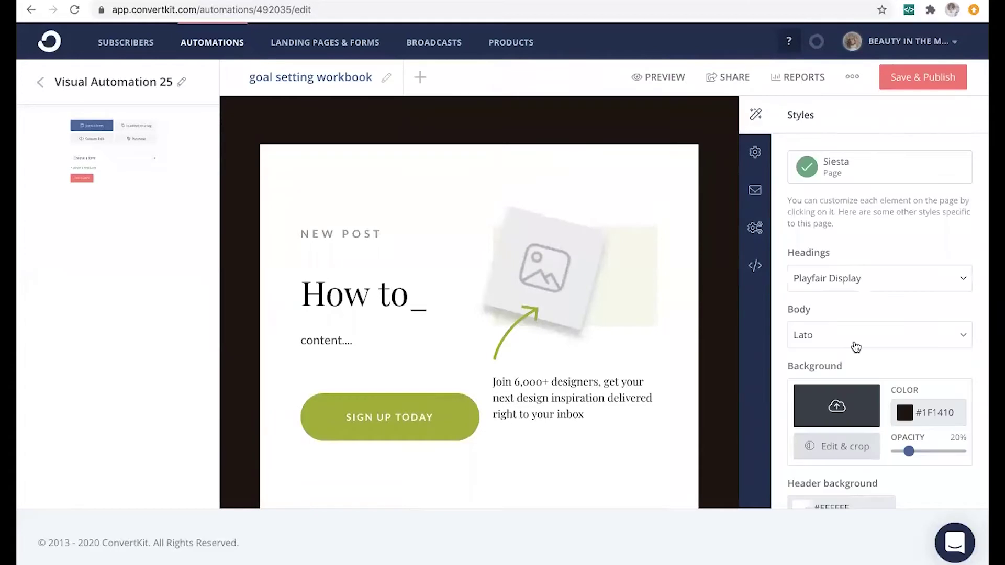
scroll(856, 347, "down", 3)
scroll(900, 287, "down", 3)
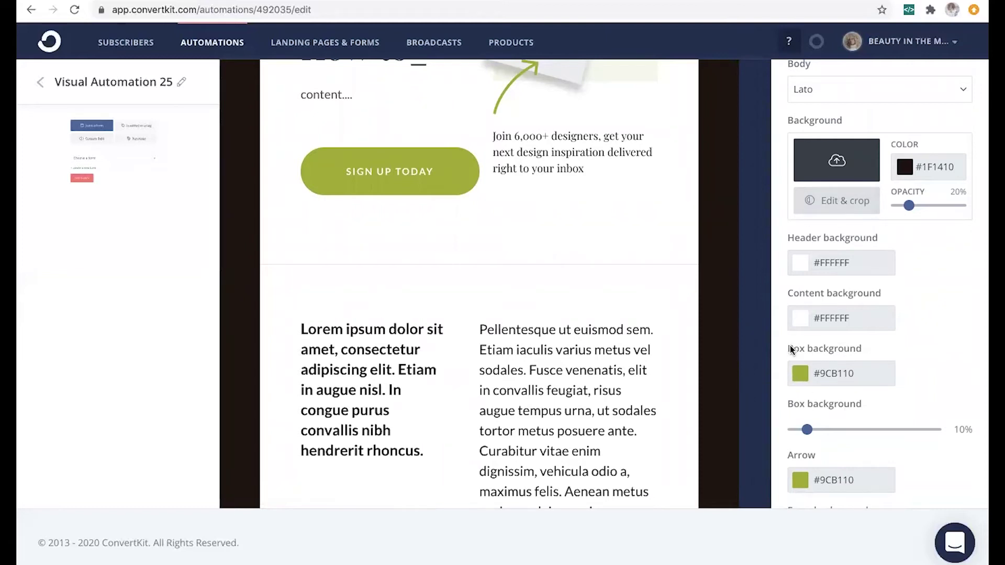
scroll(579, 435, "down", 5)
scroll(579, 435, "down", 1)
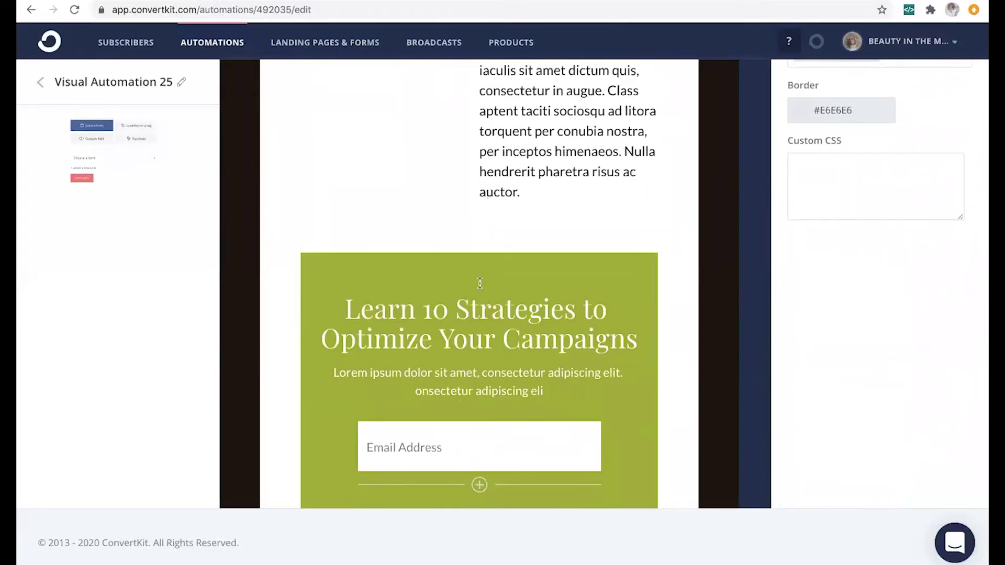
scroll(480, 284, "up", 10)
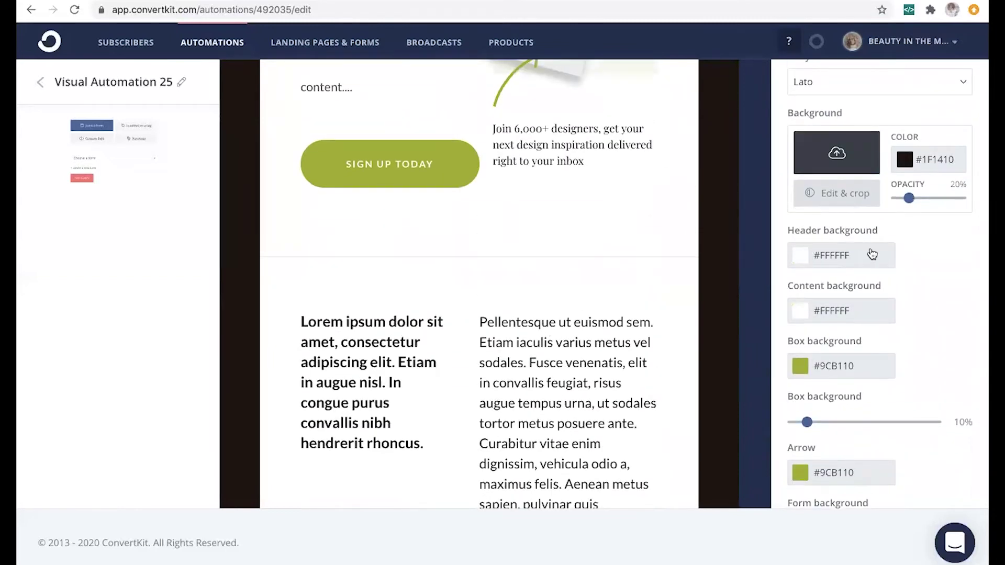
left_click(945, 172)
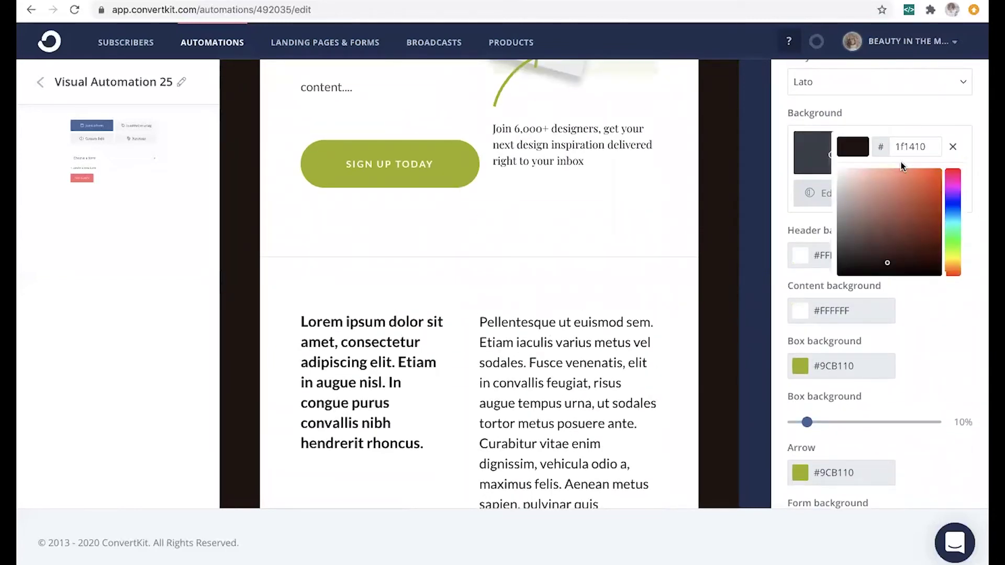
mouse_move(925, 220)
left_mouse_down()
mouse_move(922, 202)
mouse_move(924, 211)
left_mouse_up()
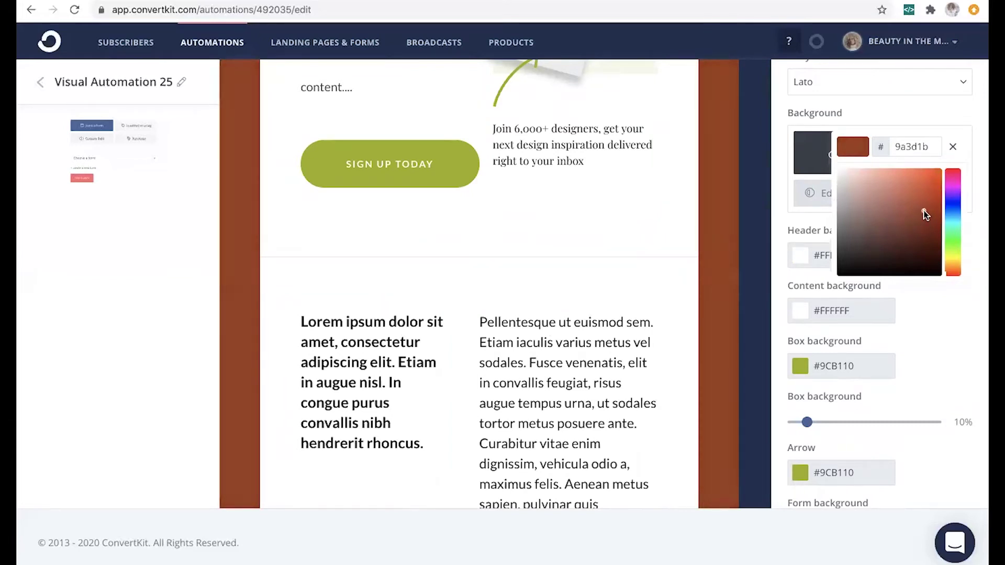
left_click(973, 339)
Replace the image placeholder with the 'A Year of Goal Setting' workbook cover from recent uploads
scroll(926, 339, "up", 1)
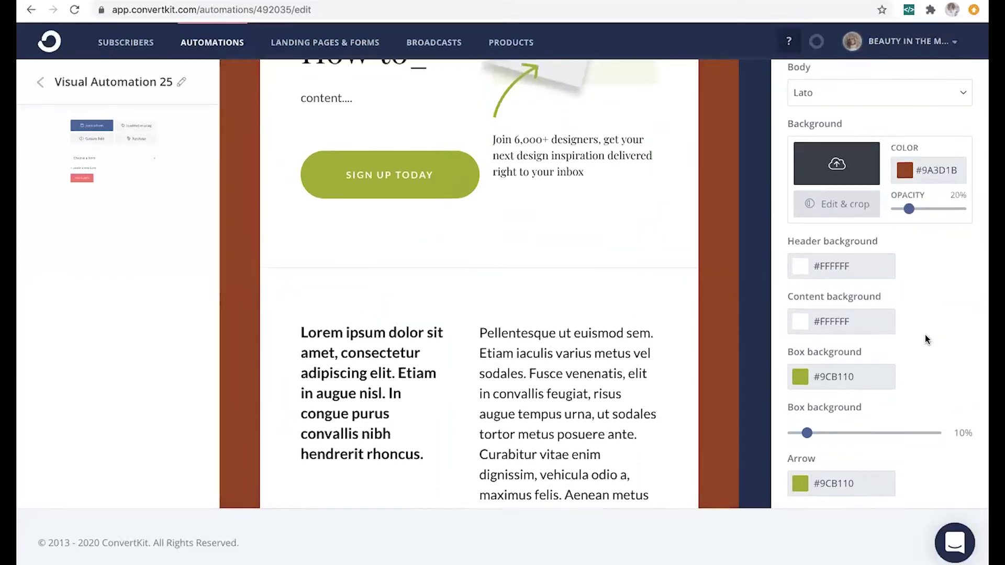
scroll(921, 335, "up", 4)
left_click(539, 204)
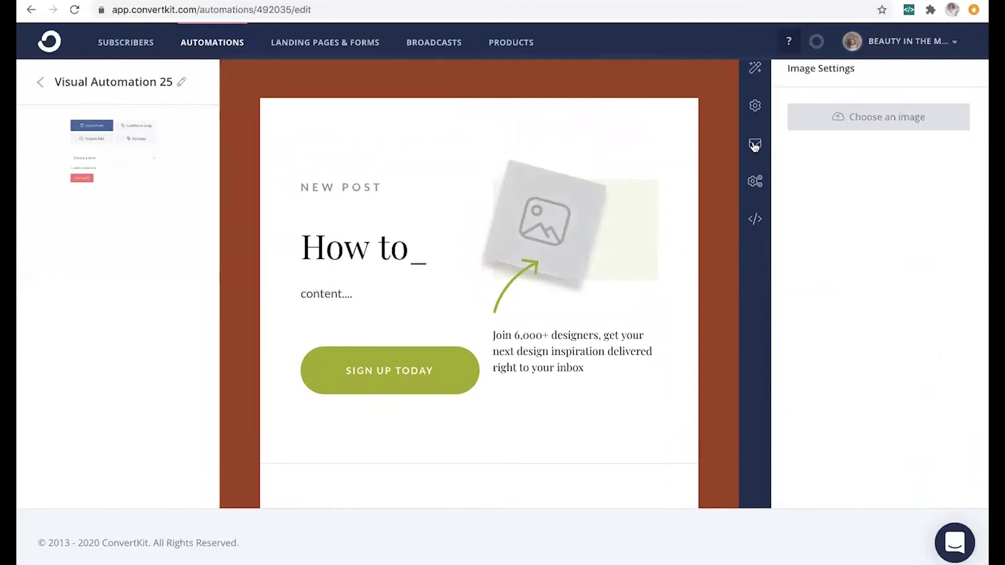
left_click(862, 119)
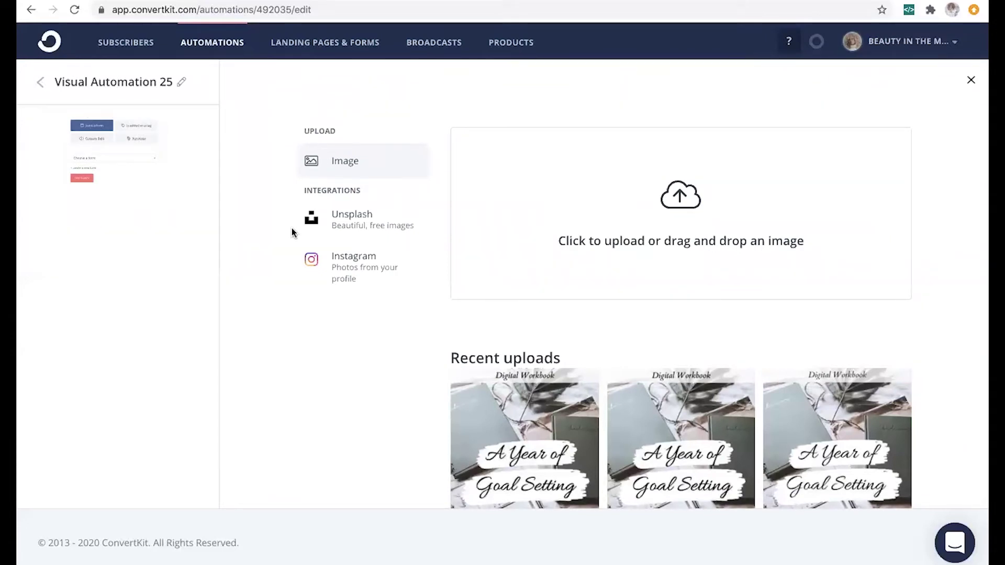
left_click(358, 236)
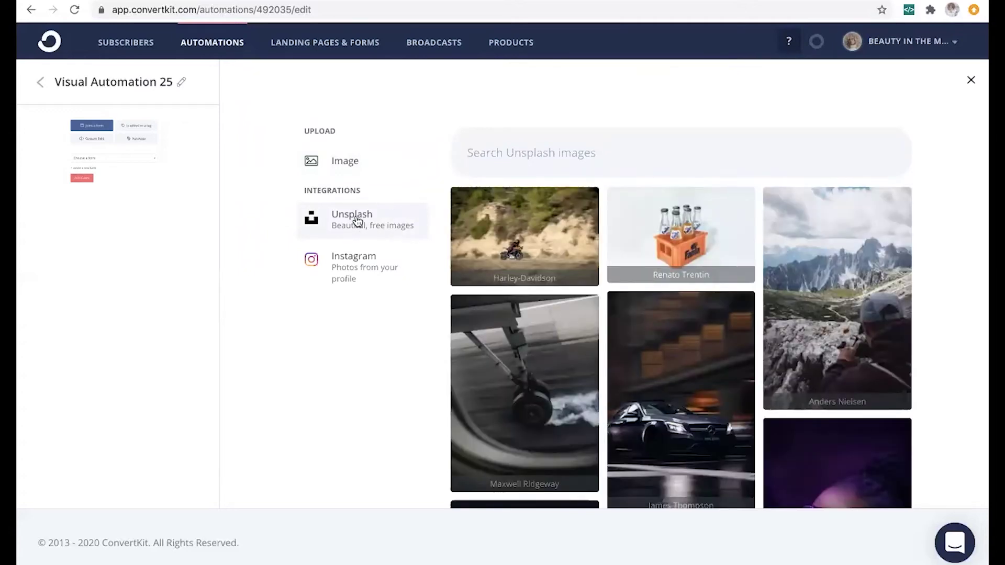
left_click(356, 272)
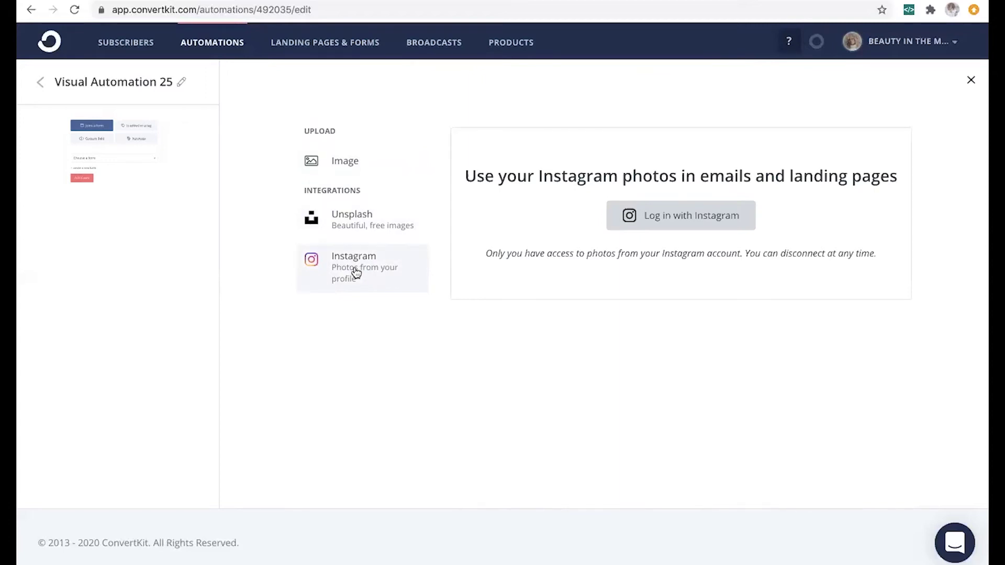
left_click(348, 151)
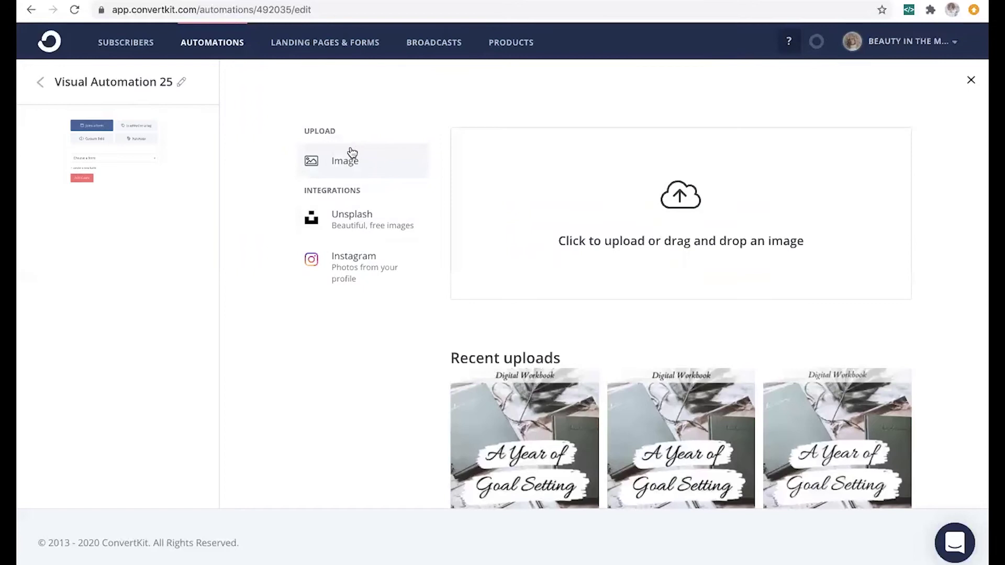
left_click(527, 446)
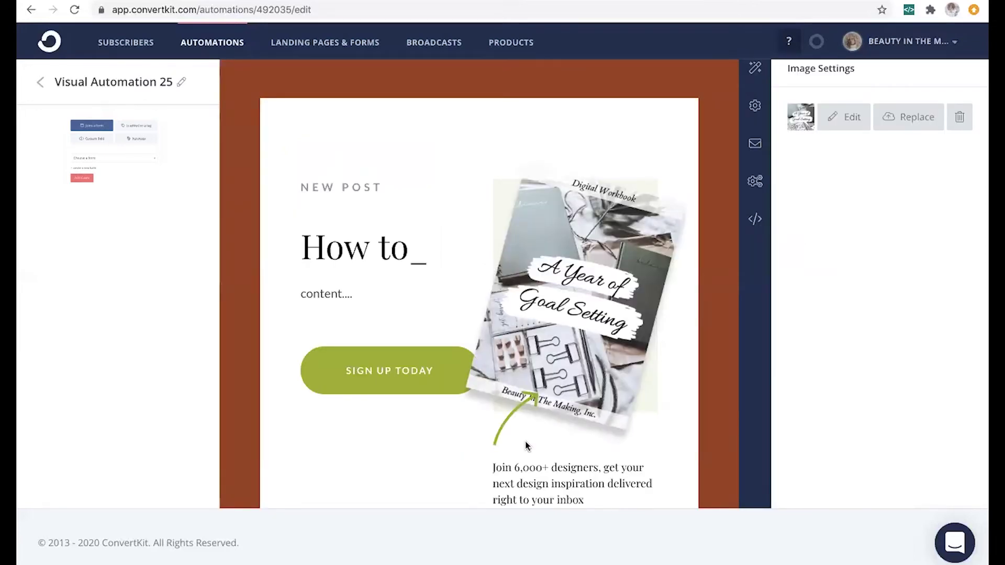
In incentive email settings, choose the 'A Year of Goal Setting- PM pitch at end.pdf' download
scroll(675, 285, "up", 2)
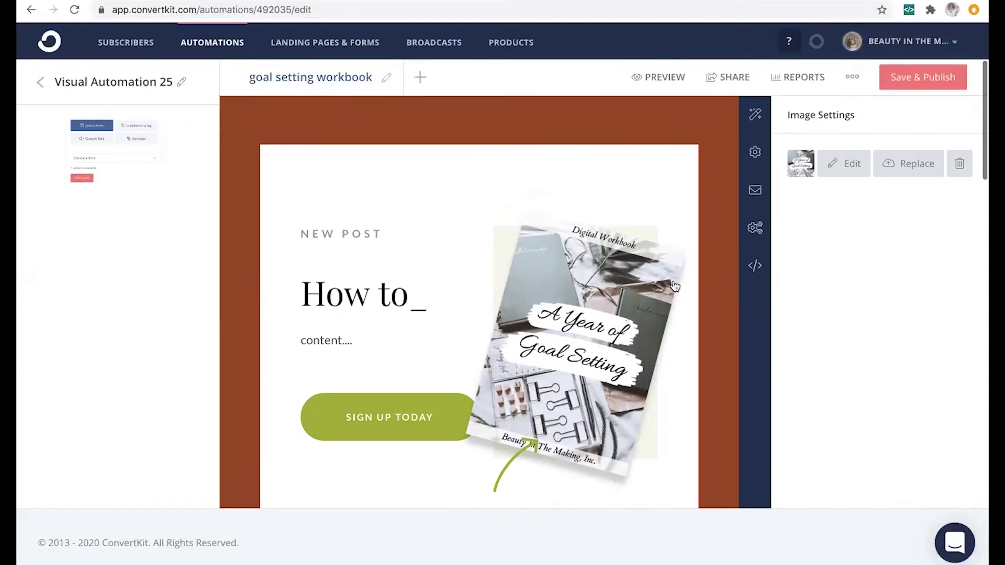
left_click(755, 189)
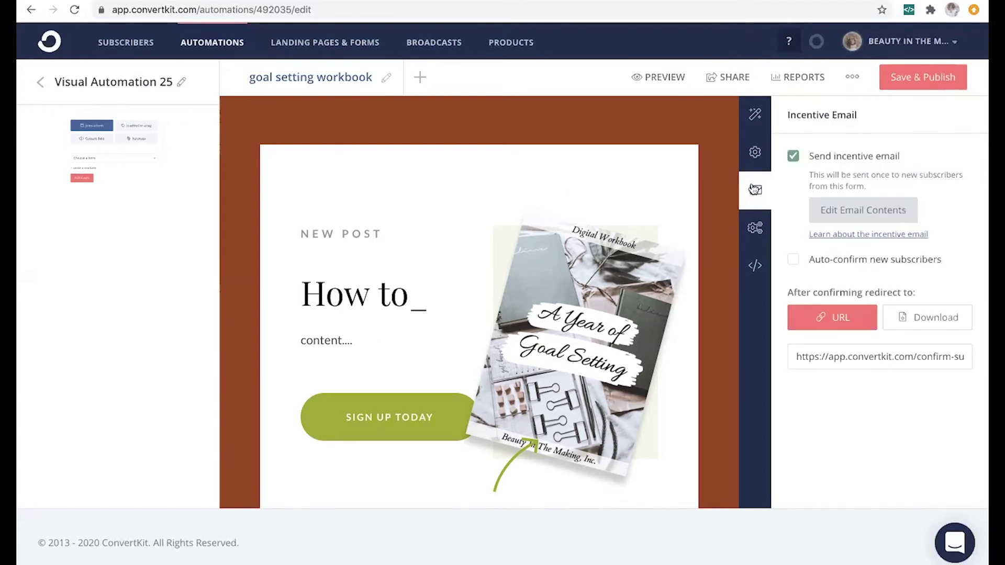
left_click(954, 317)
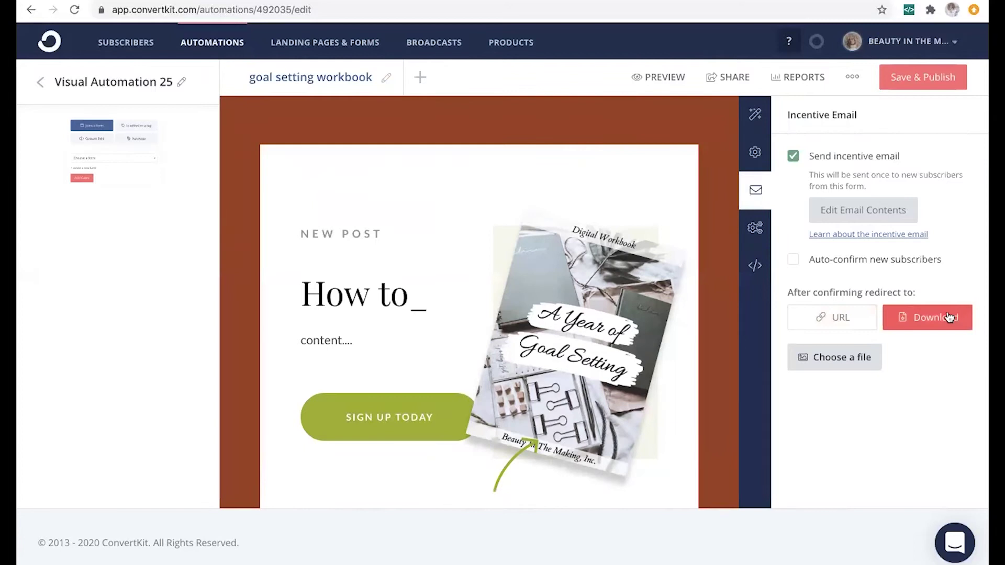
left_click(834, 357)
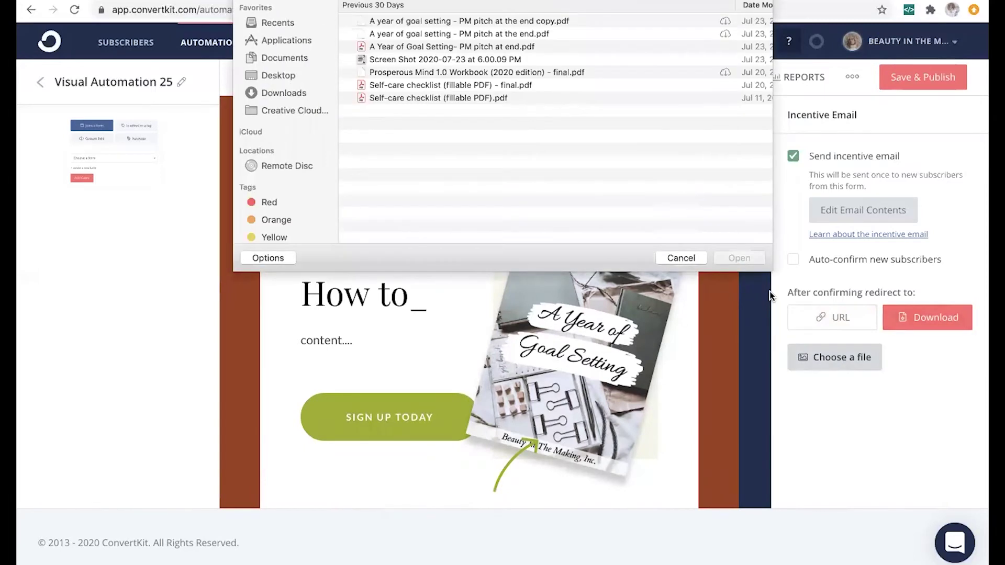
left_click(404, 46)
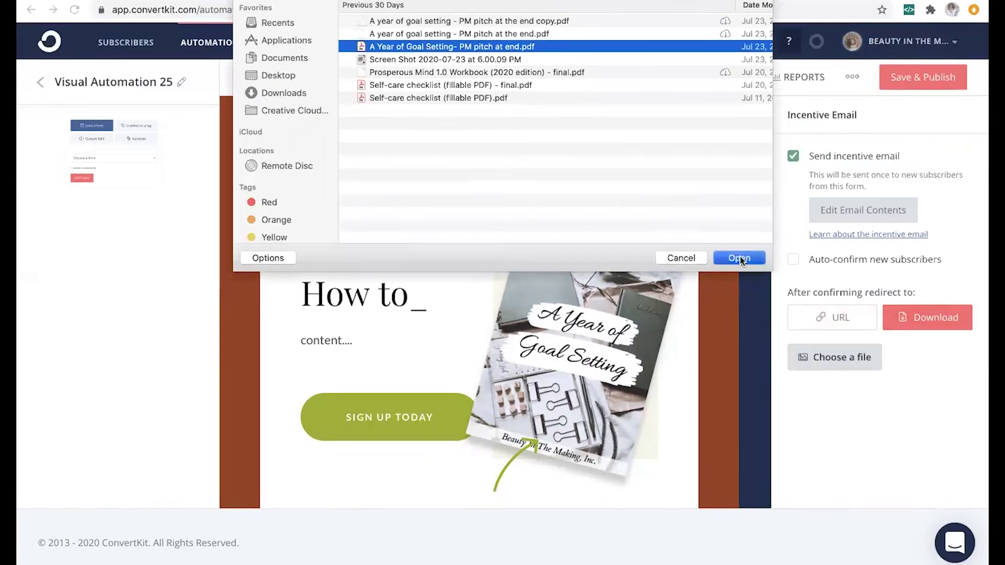
left_click(740, 258)
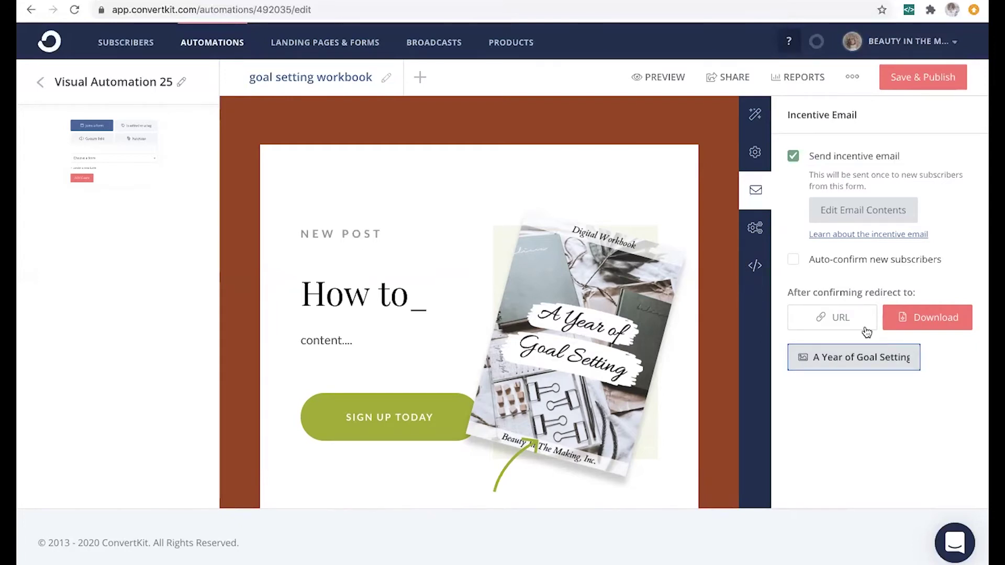
Switch the post-confirmation redirect back to the confirmation URL
left_click(851, 317)
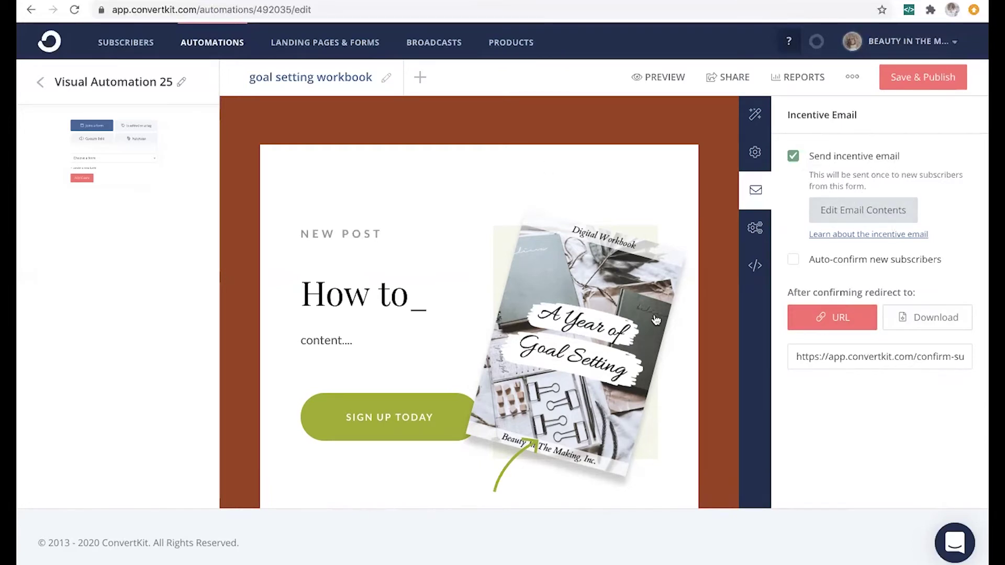
scroll(600, 242, "down", 3)
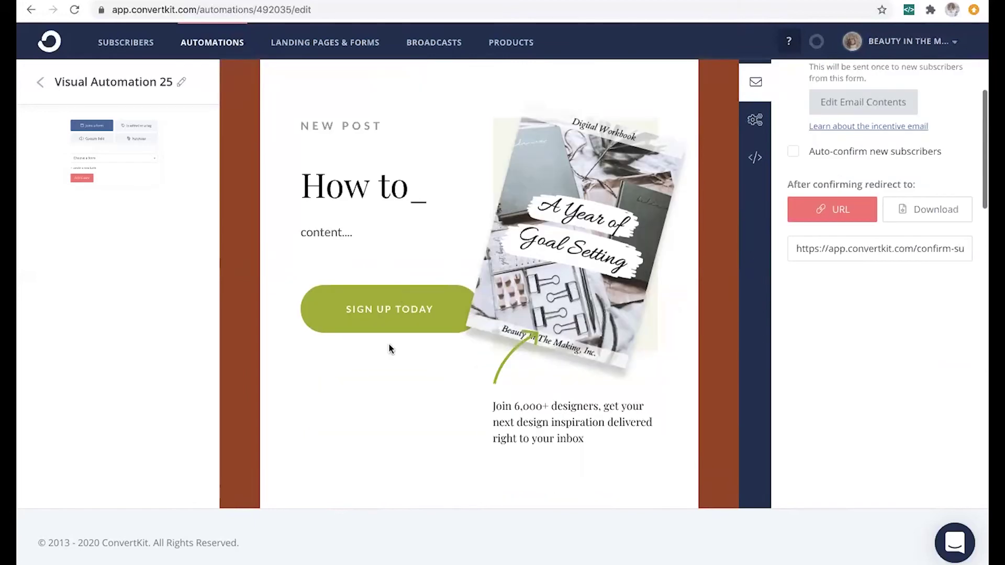
scroll(525, 238, "up", 3)
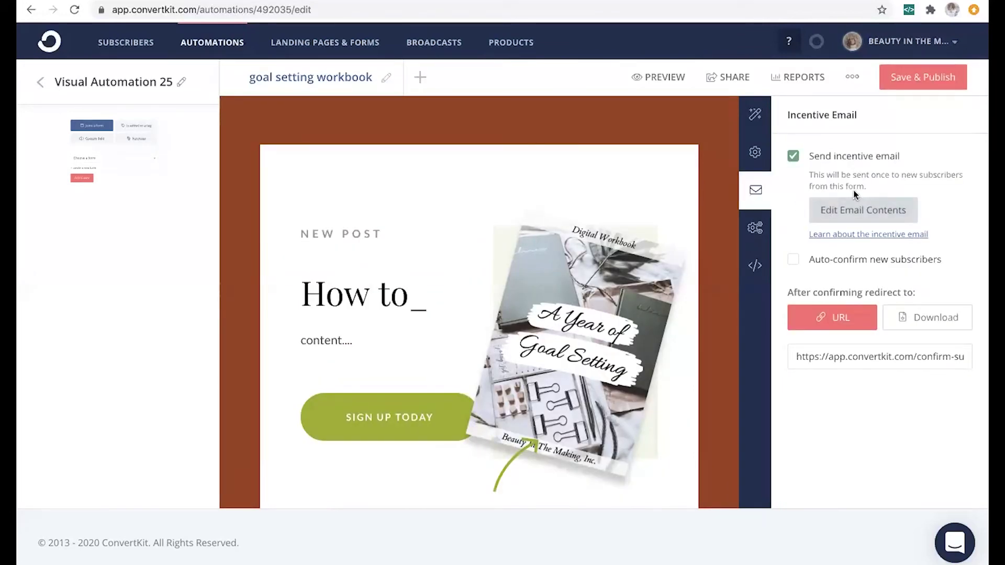
Change the incentive email subject to 'goal setting workbook inside!'
left_click(853, 209)
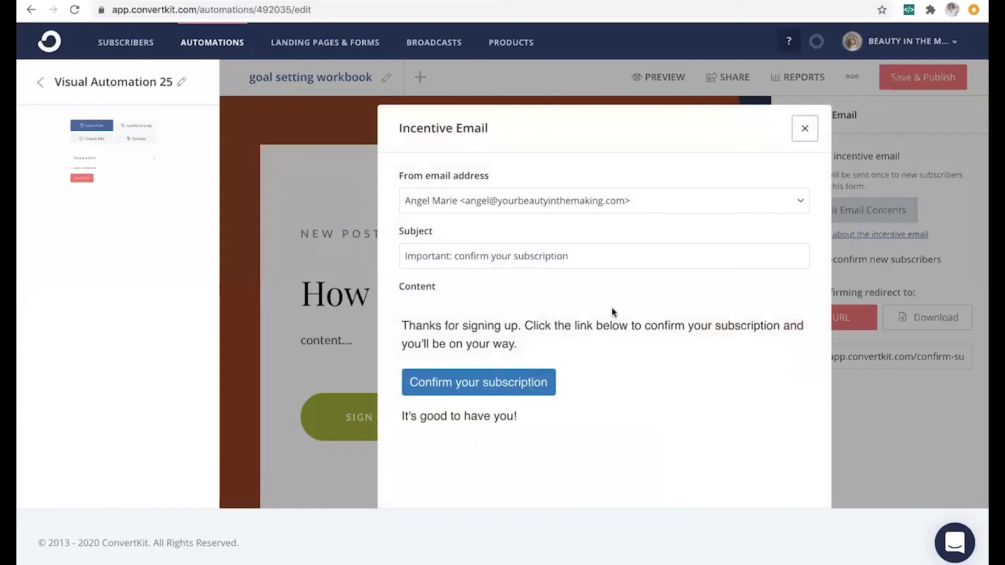
scroll(613, 309, "down", 2)
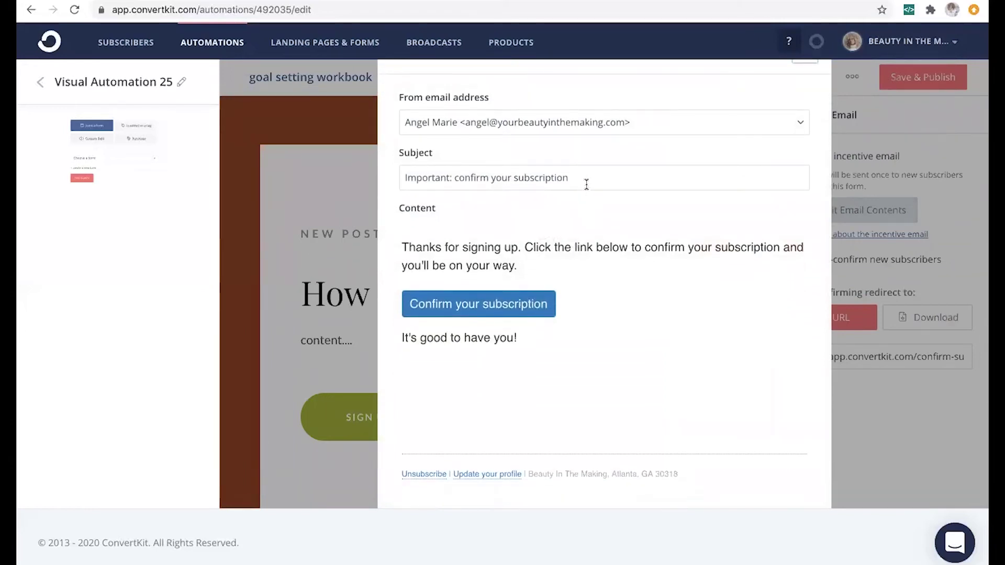
left_click_drag(590, 179, 404, 176)
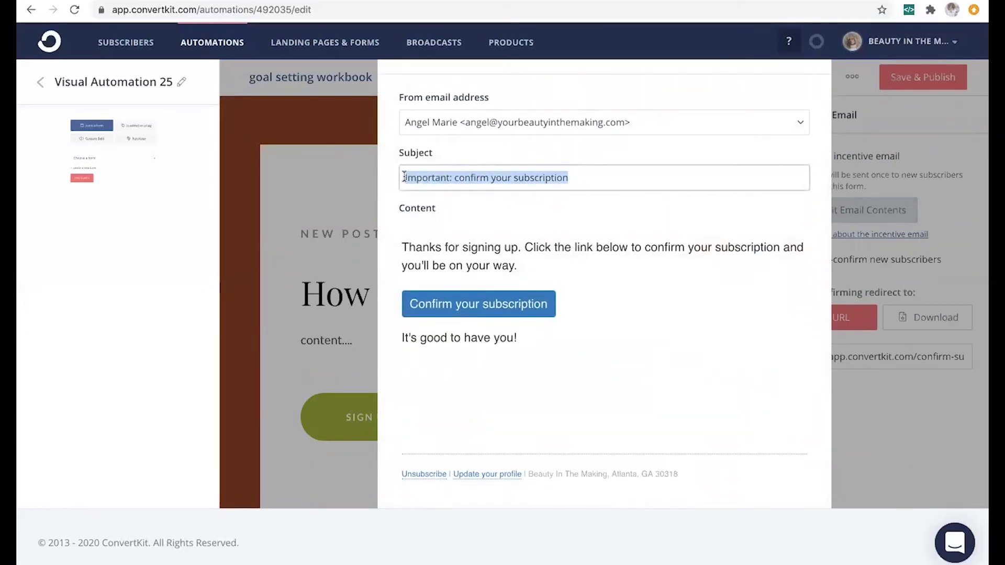
key("BackSpace")
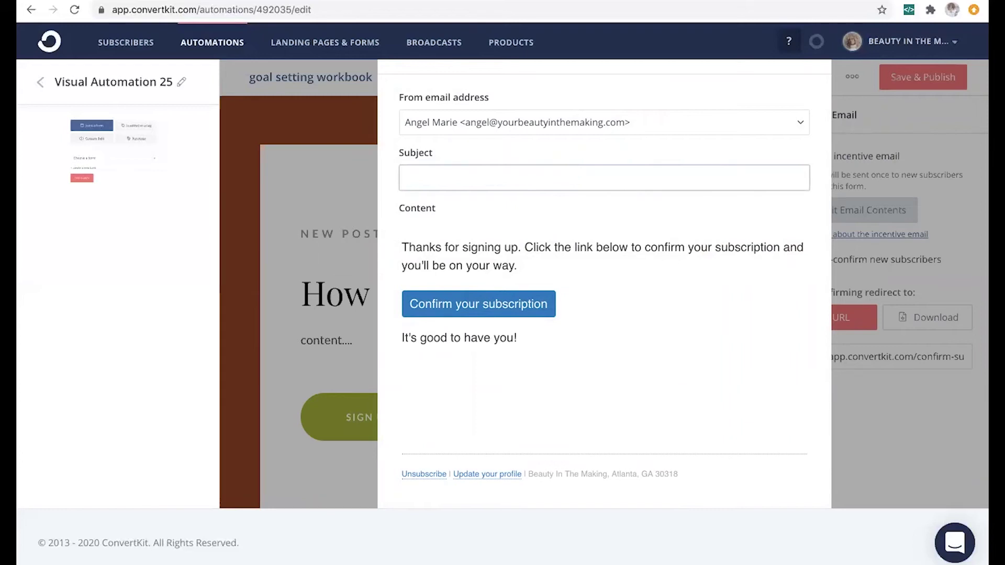
type("goal setting workbook inside ")
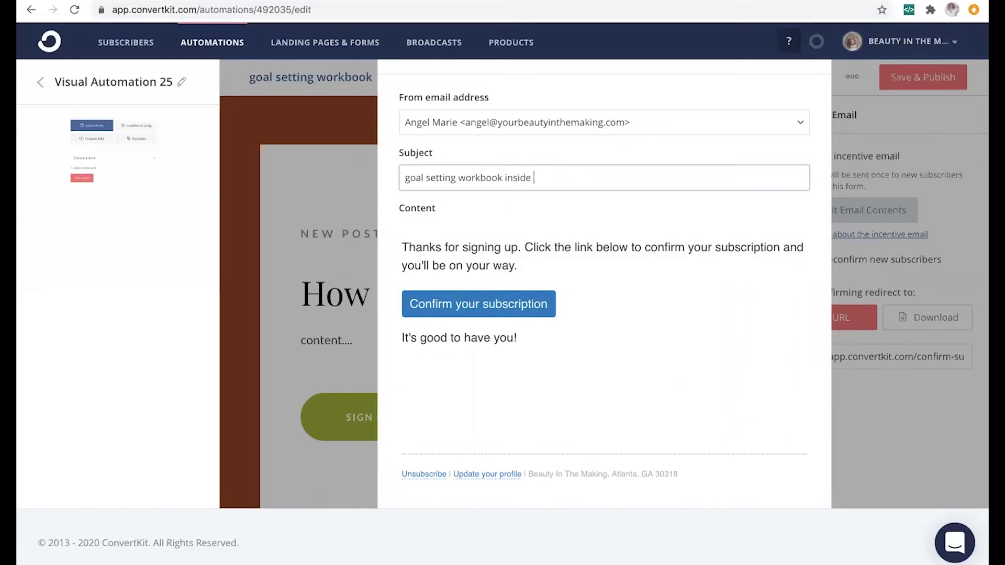
type("!")
Trim the email's opening paragraph to 'Thanks for signing up....'
scroll(490, 198, "down", 1)
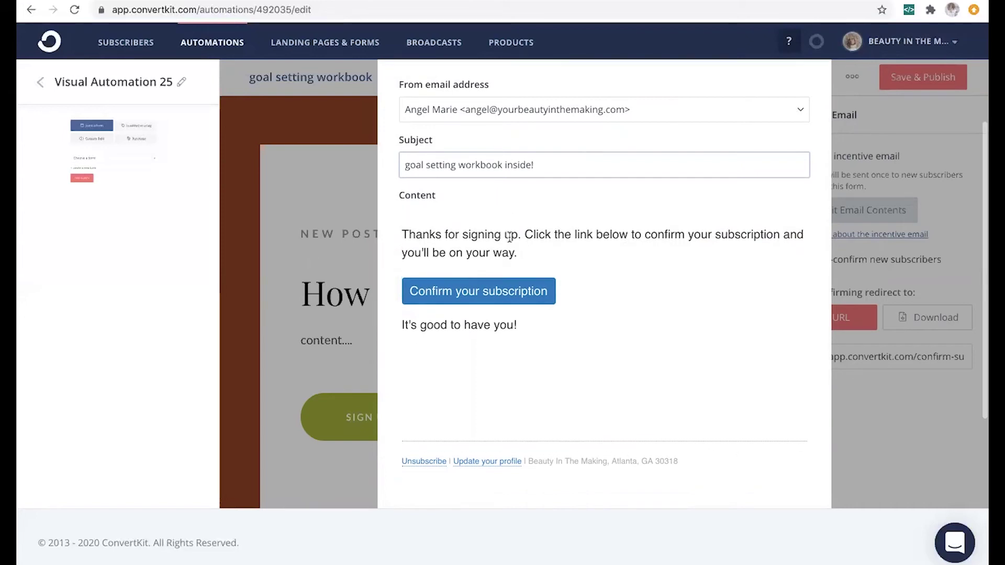
left_click_drag(522, 249, 519, 225)
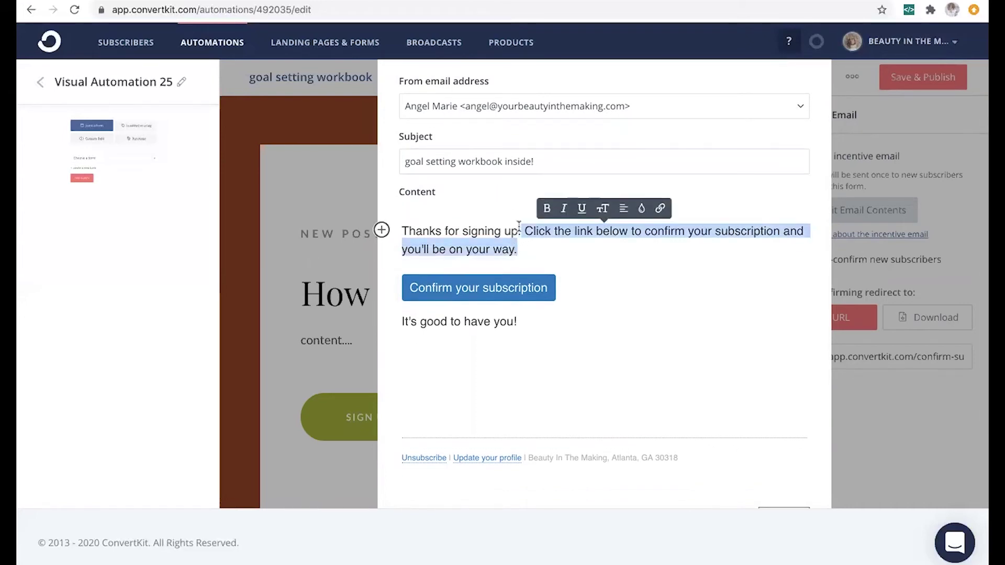
key("BackSpace")
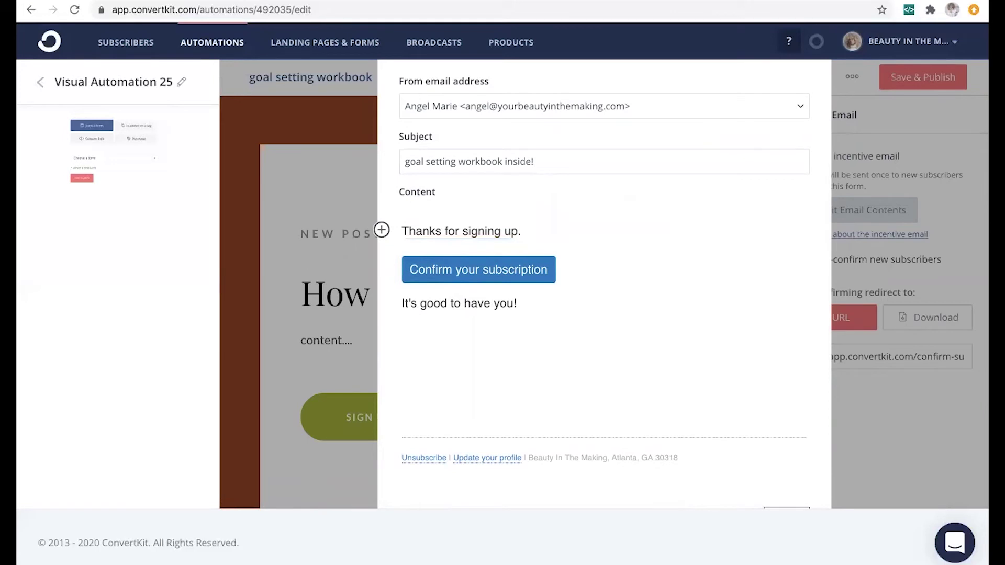
type("...")
left_click(544, 270)
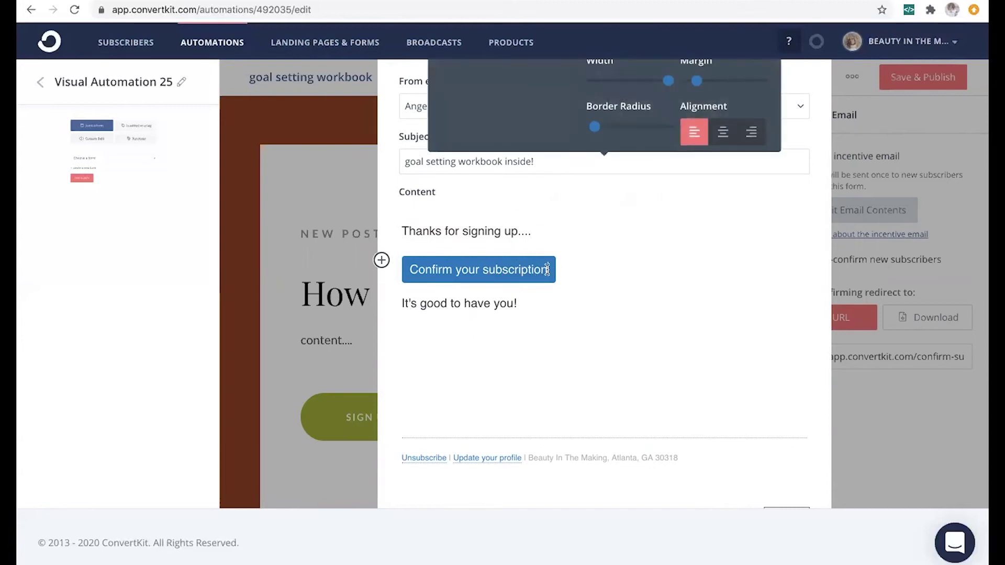
Change the confirmation button label to 'get your goal setting worbook here!'
left_click_drag(547, 270, 425, 270)
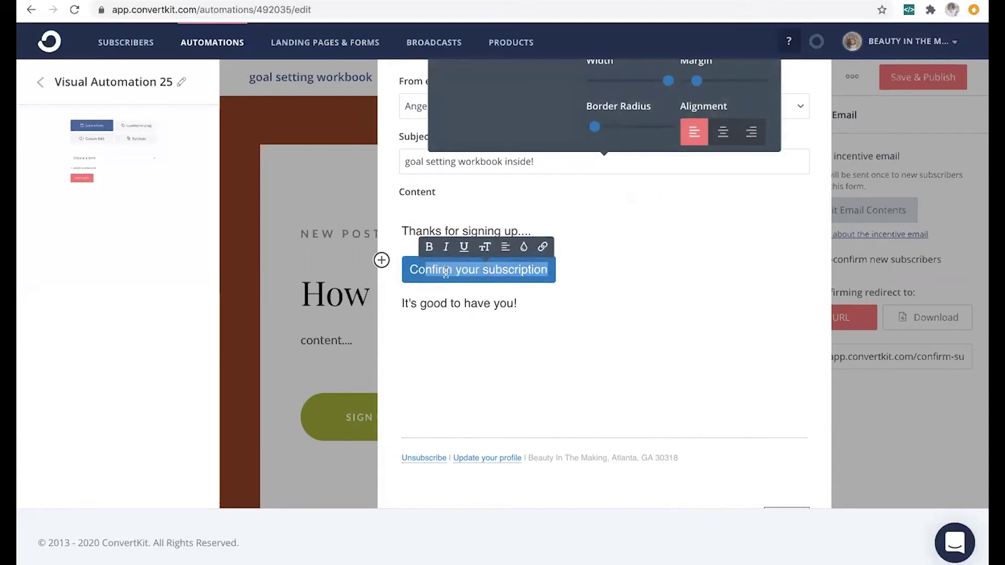
key("BackSpace")
key("BackSpace")
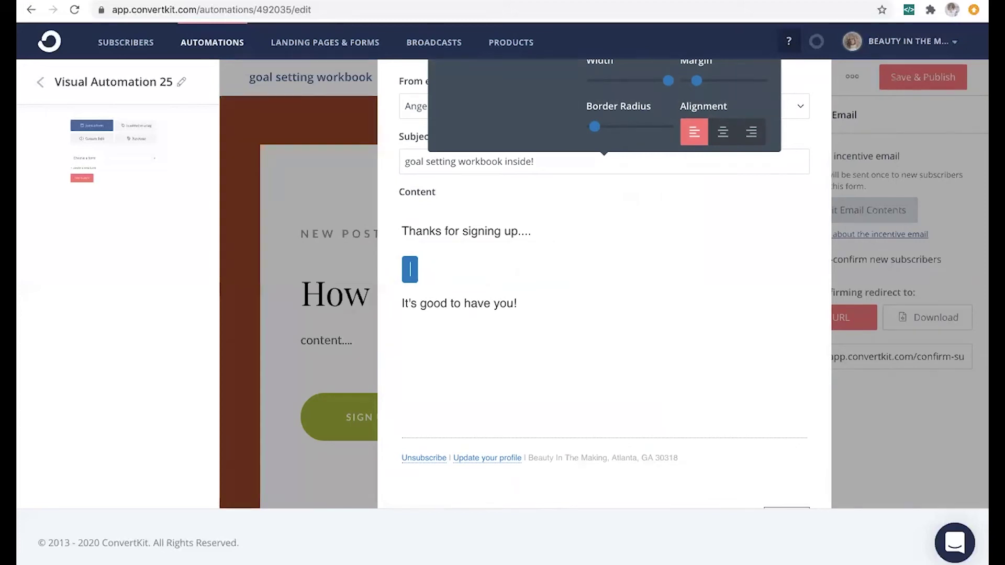
type("get your goal setting wor")
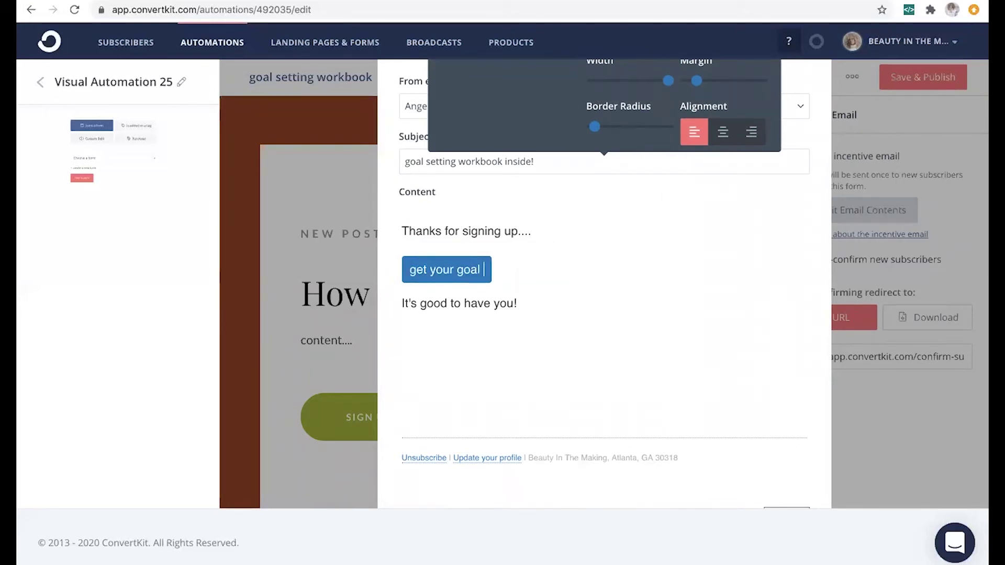
type("book")
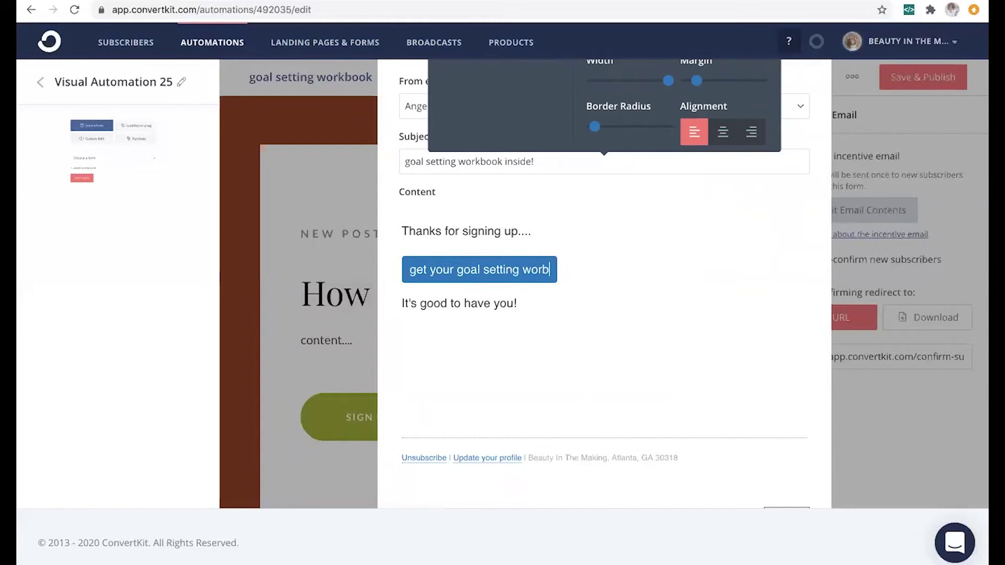
key("BackSpace")
key("BackSpace")
key("BackSpace")
type("ook here!")
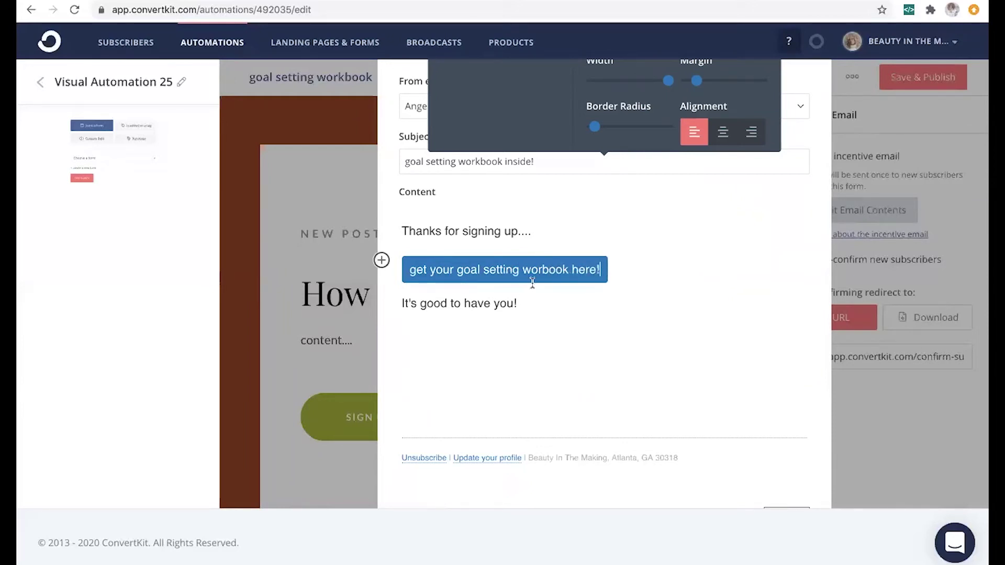
Dismiss the block and button settings, then save the incentive email
scroll(532, 283, "up", 2)
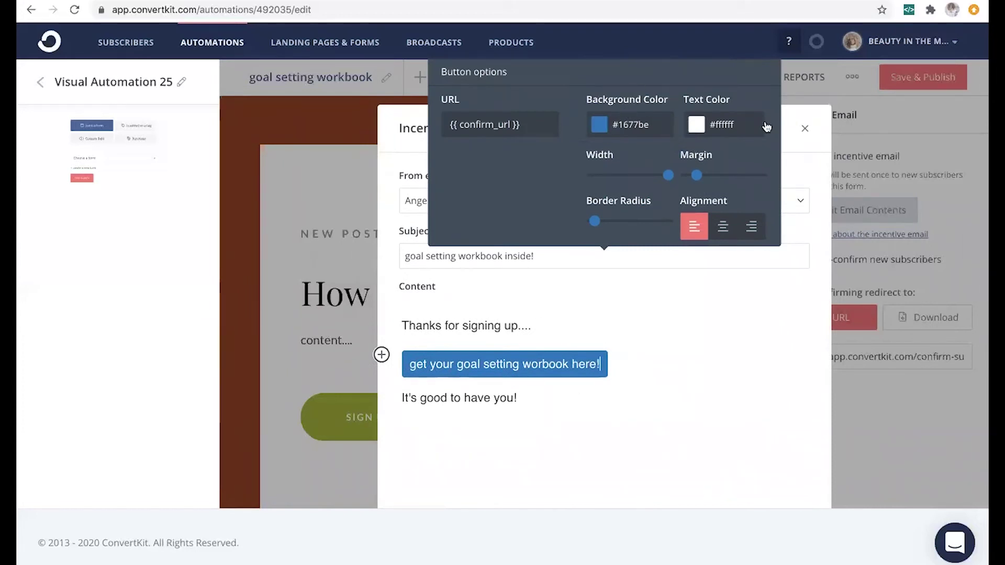
left_click(381, 354)
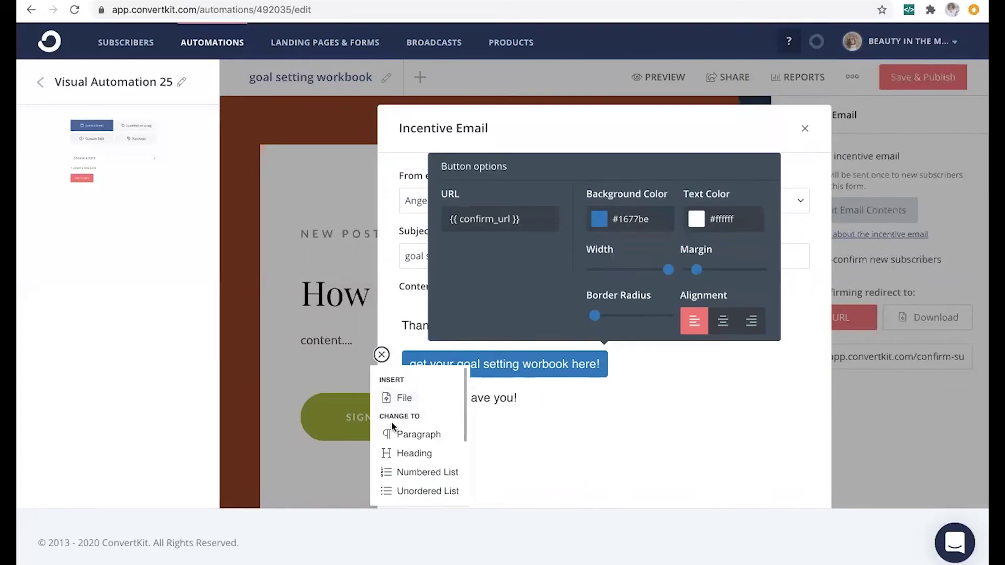
scroll(391, 422, "down", 3)
left_click(557, 408)
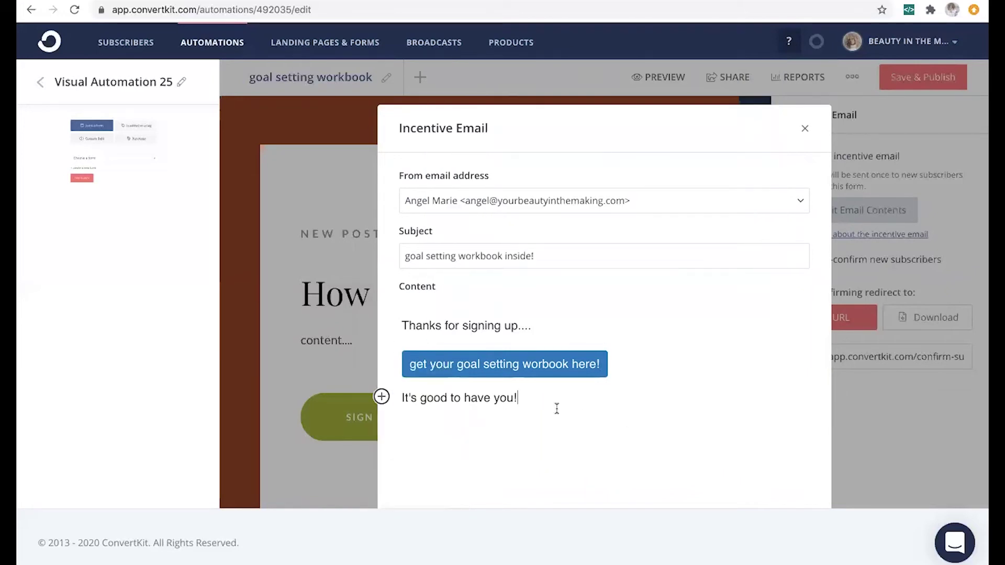
scroll(557, 409, "down", 4)
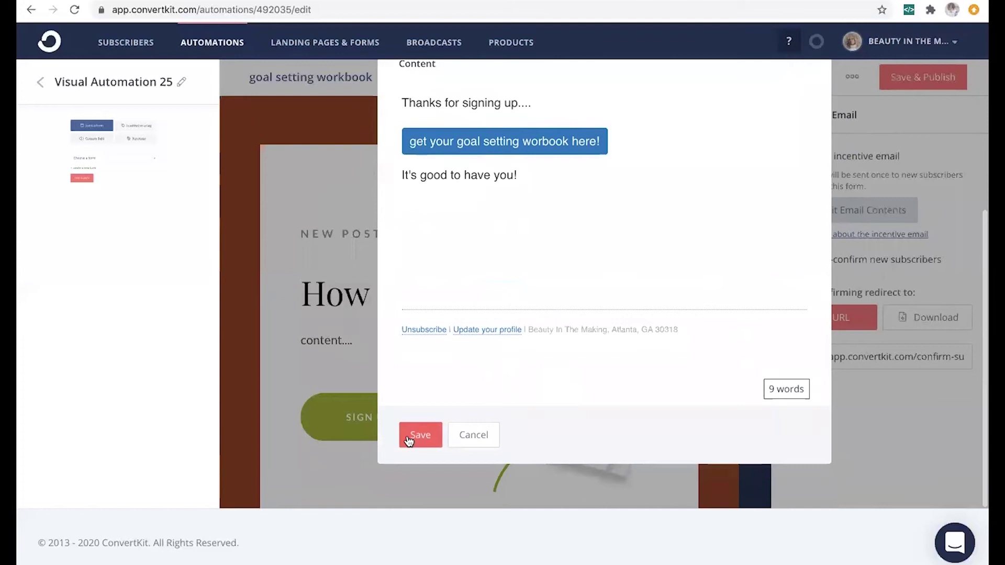
left_click(409, 438)
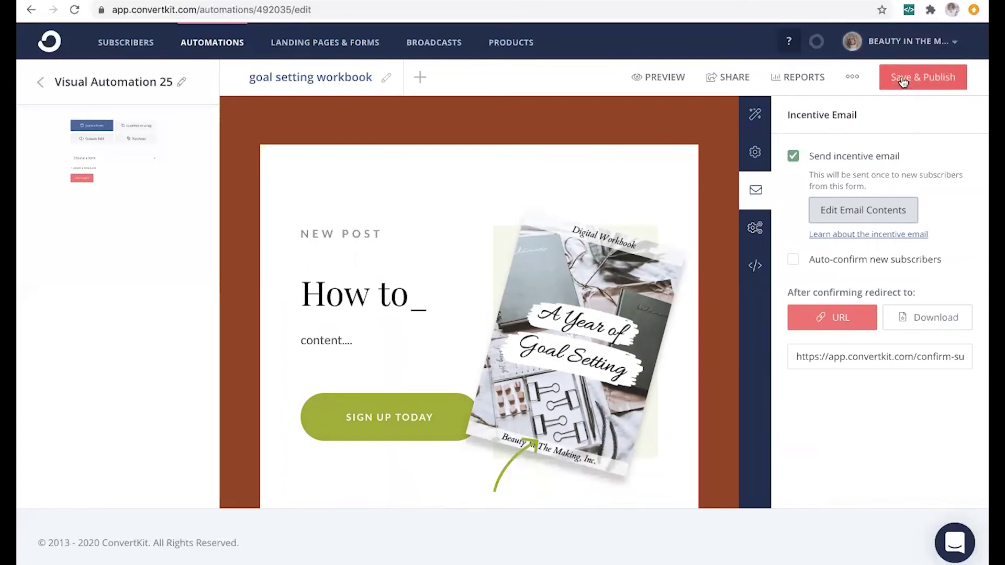
Save and publish the goal setting workbook landing page
left_click(927, 78)
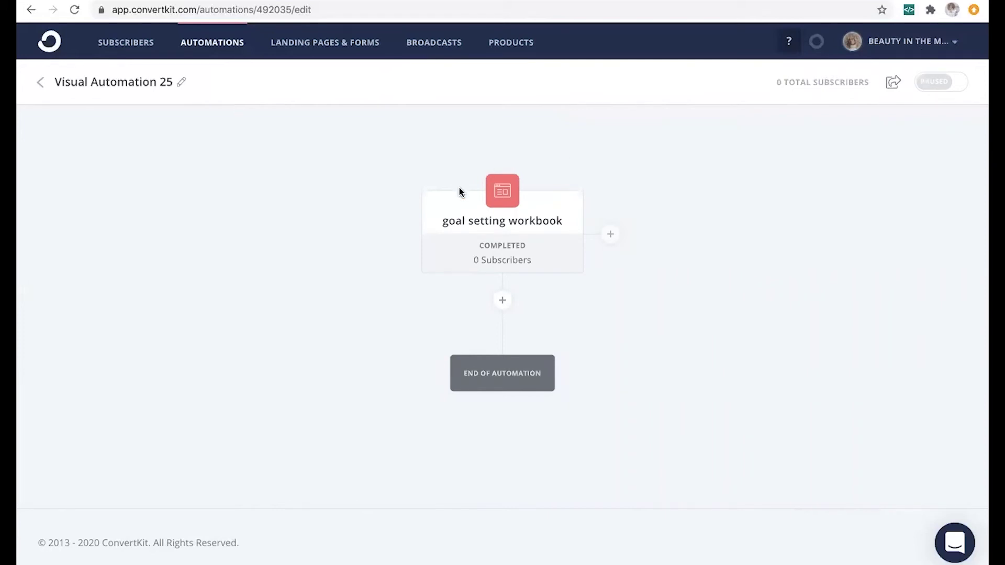
Add an Email sequence action for 'goal setting sequence' below the landing page step
mouse_move(495, 232)
left_click(503, 306)
scroll(502, 351, "down", 2)
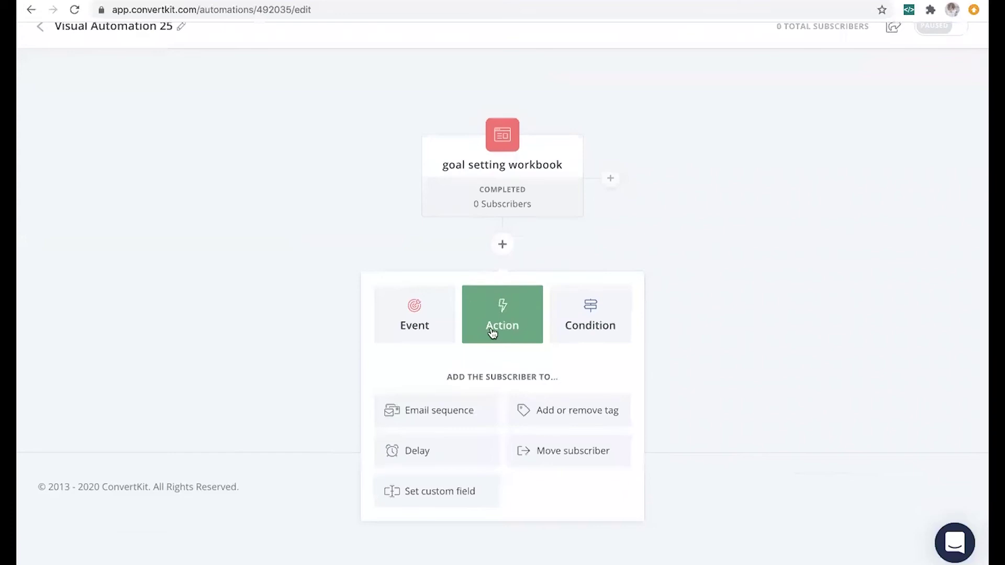
left_click(417, 414)
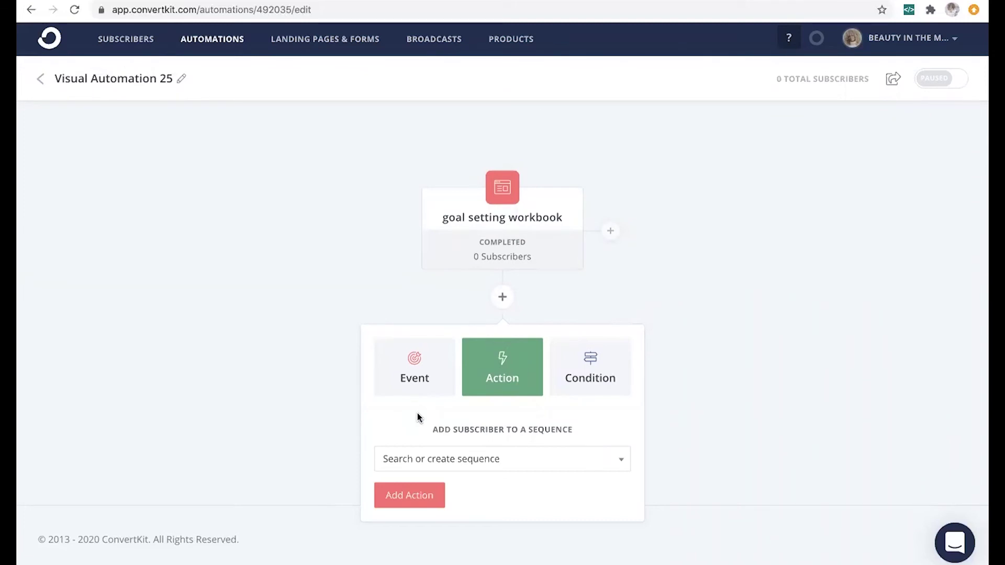
left_click(511, 462)
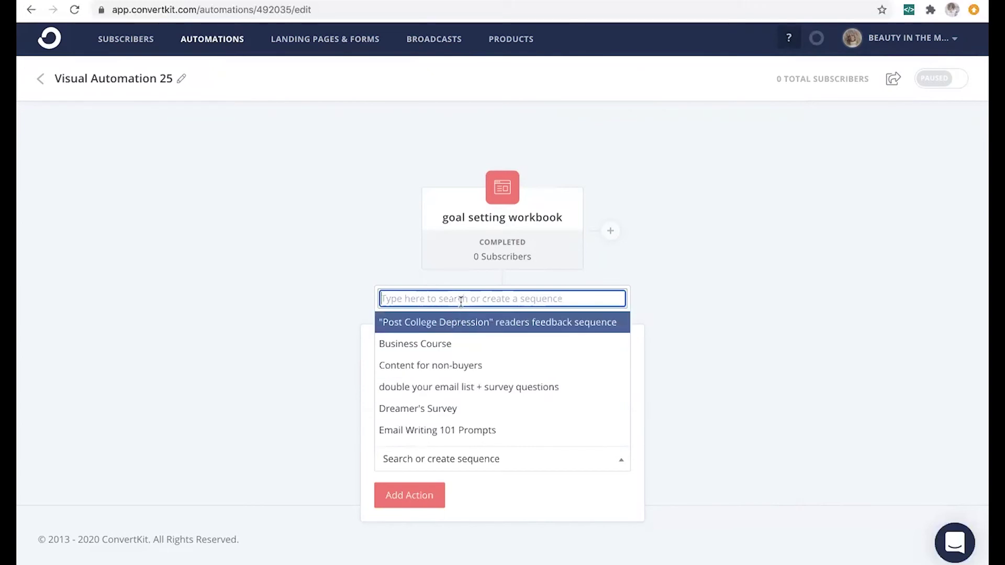
type("go")
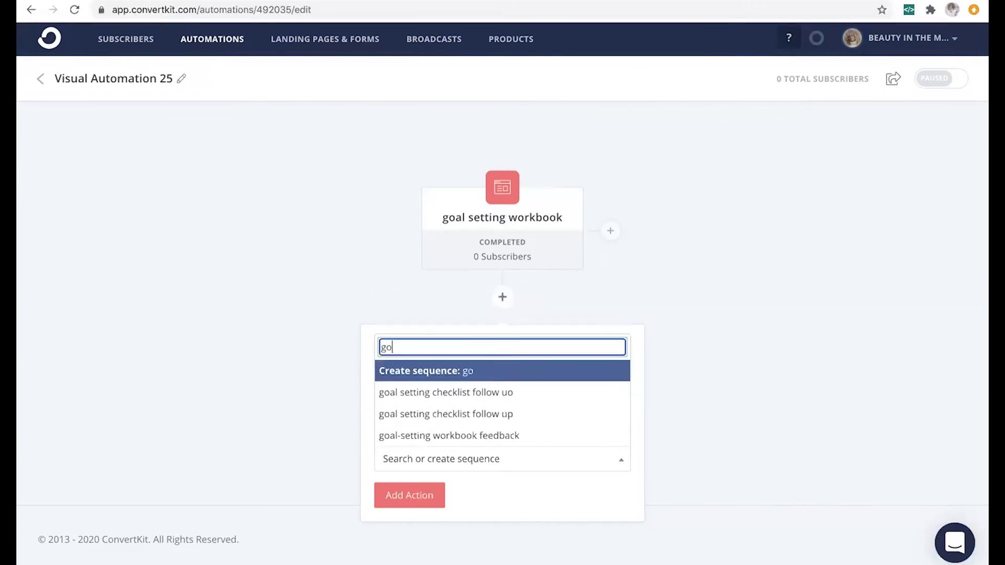
type("al setting ")
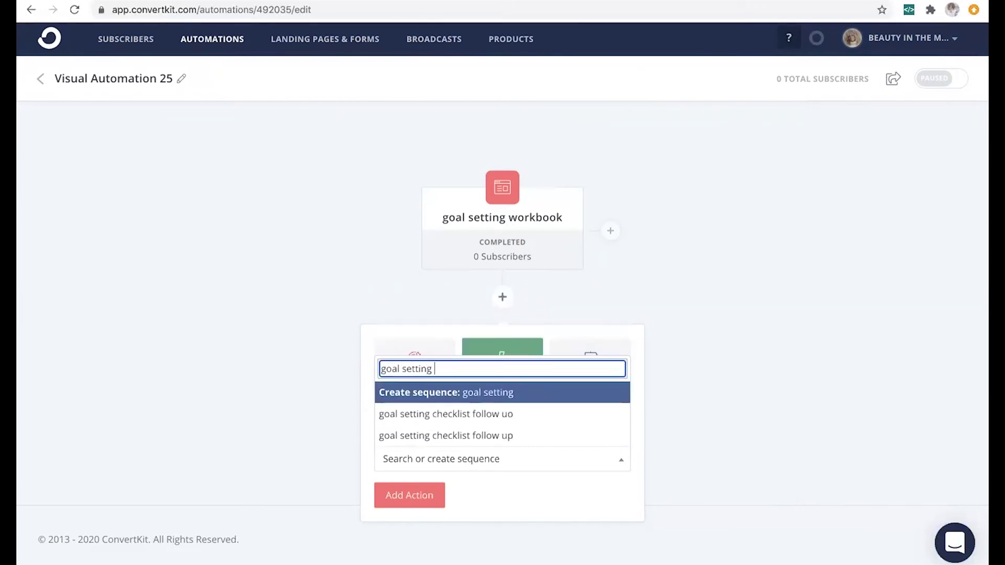
type("sequence")
key("Return")
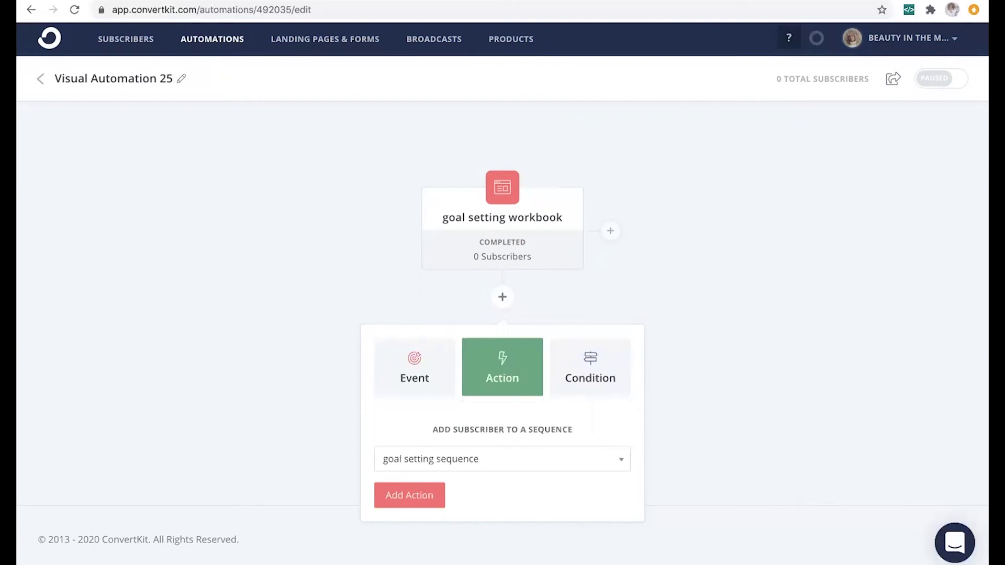
left_click(414, 498)
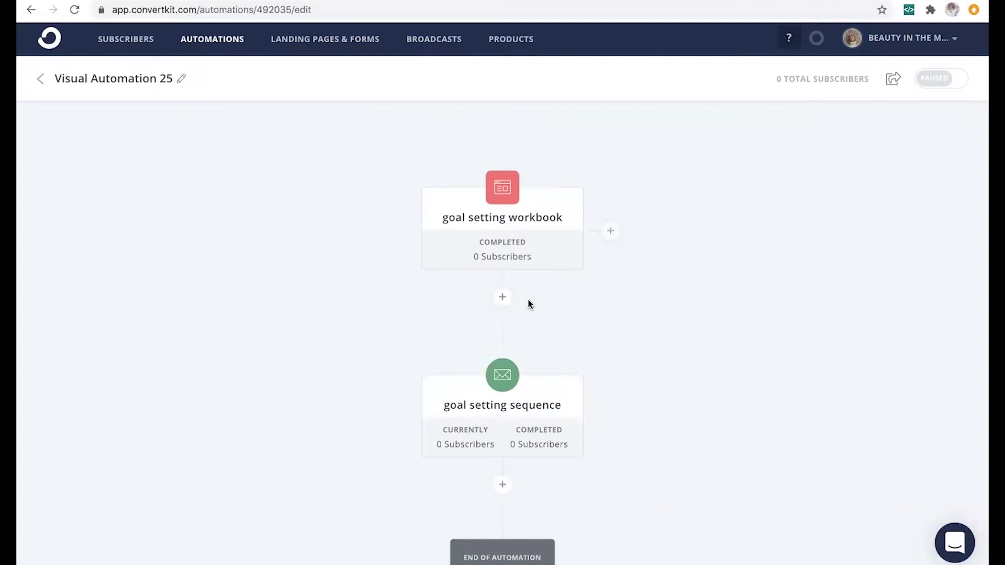
Open the goal setting sequence step in Visual Automation 25 to edit its emails
mouse_move(454, 258)
scroll(495, 433, "down", 1)
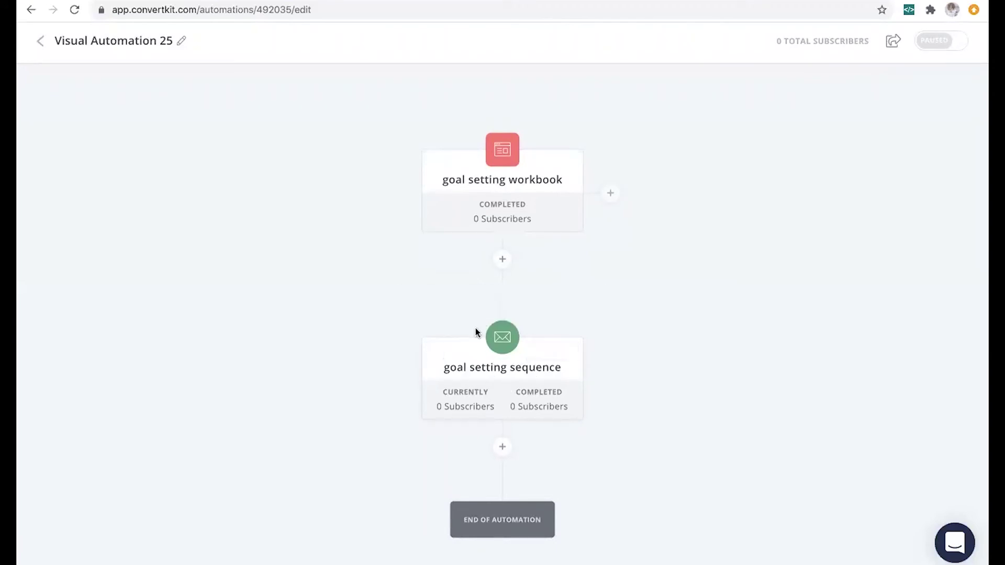
left_click(492, 358)
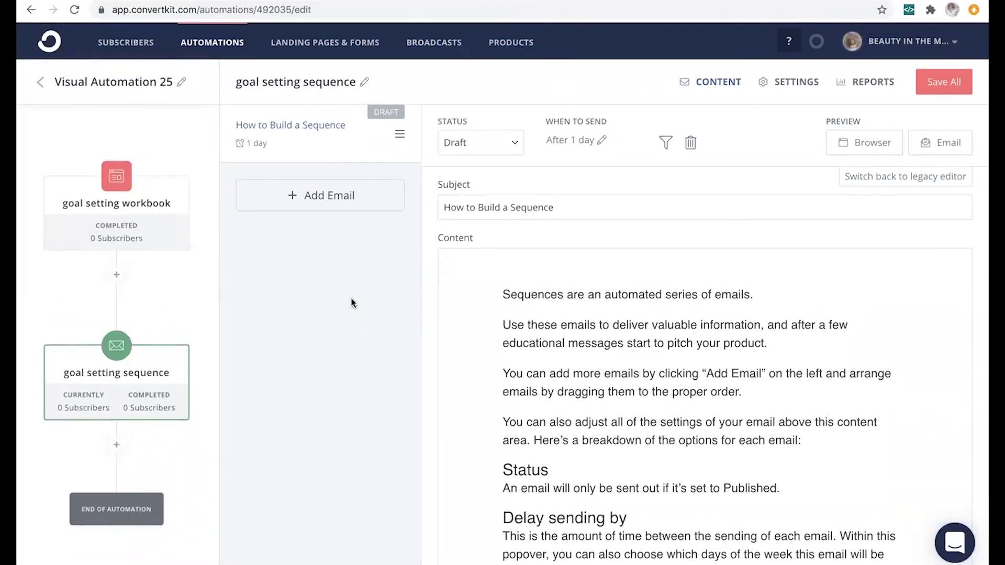
Add six new draft emails after How to Build a Sequence
left_click(292, 195)
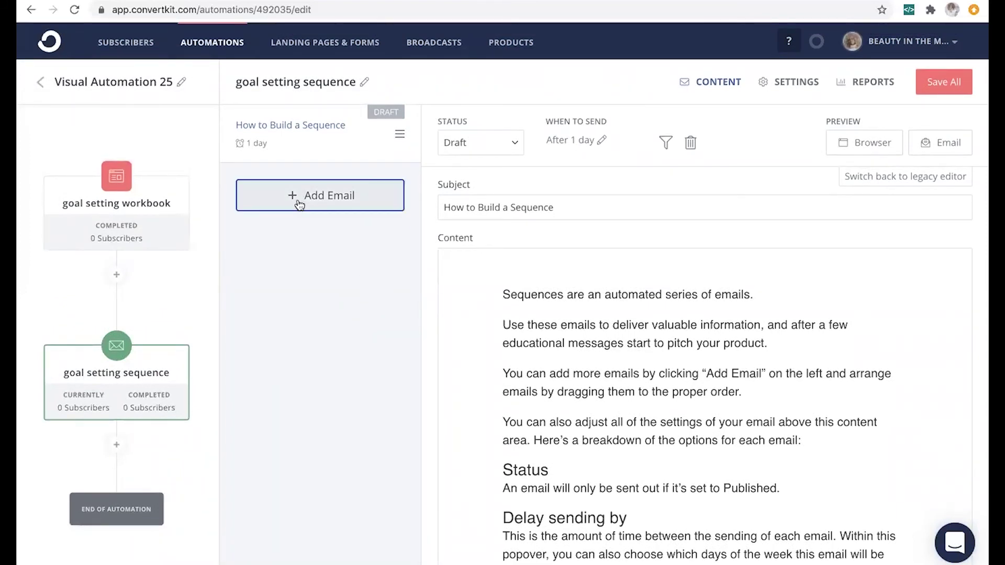
left_click(293, 254)
left_click(292, 308)
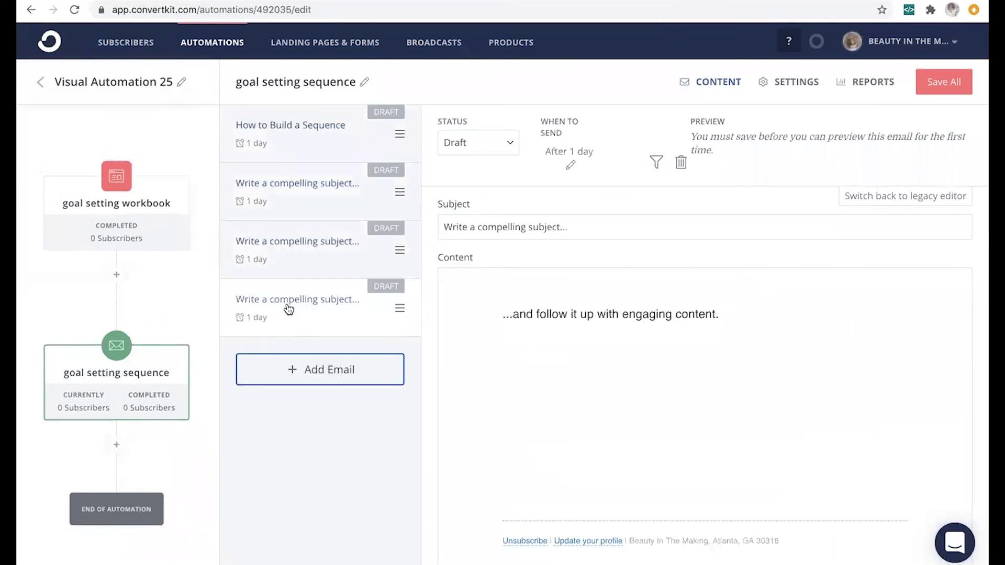
left_click(294, 366)
left_click(296, 427)
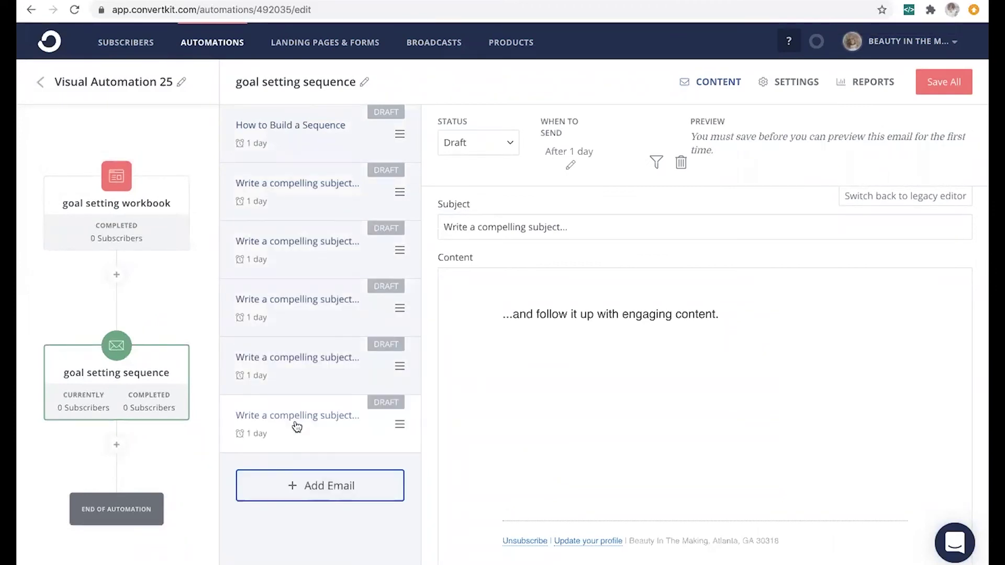
left_click(296, 485)
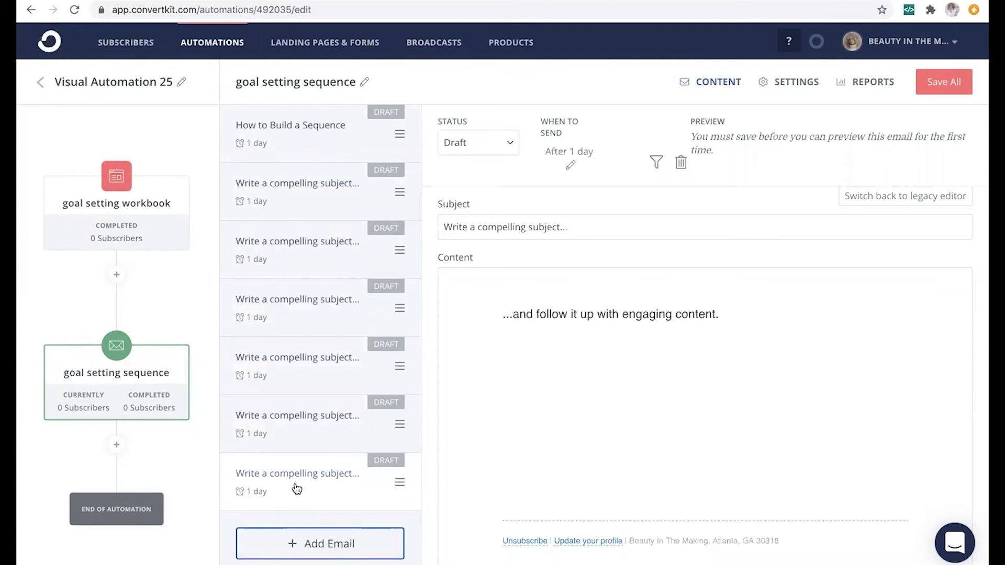
Review each of the seven draft emails in the sequence list
left_click(314, 148)
left_click(293, 202)
left_click(301, 246)
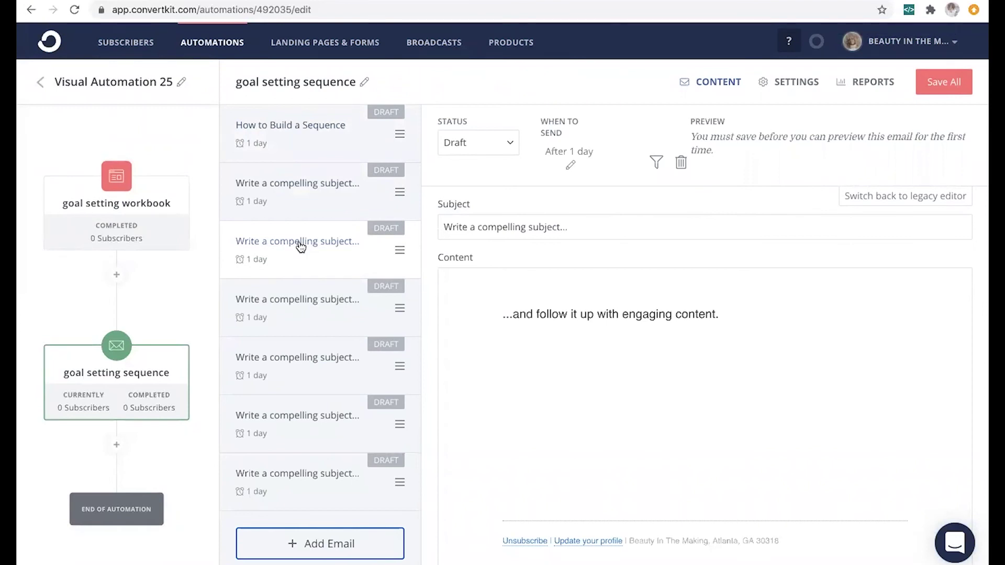
left_click(307, 309)
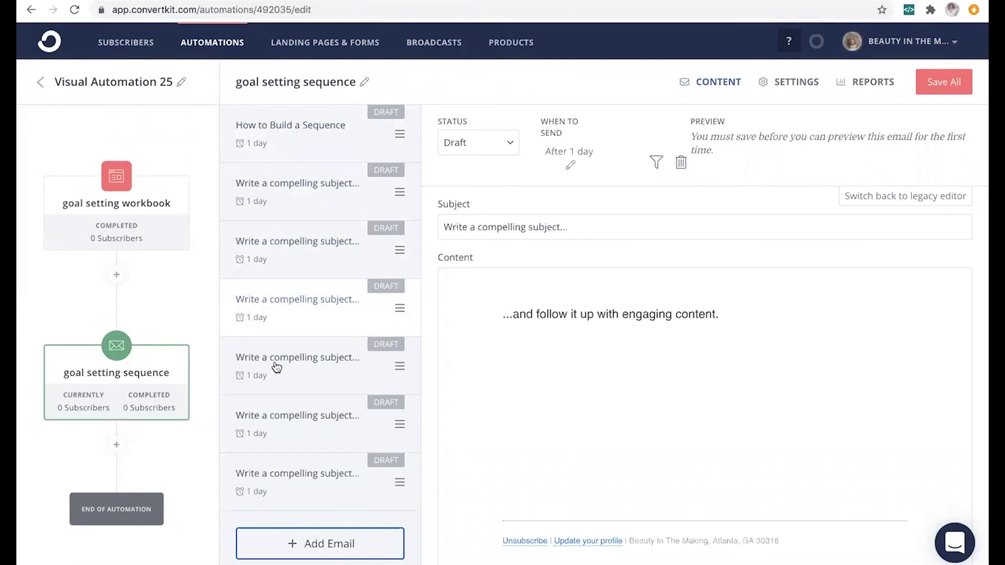
left_click(291, 369)
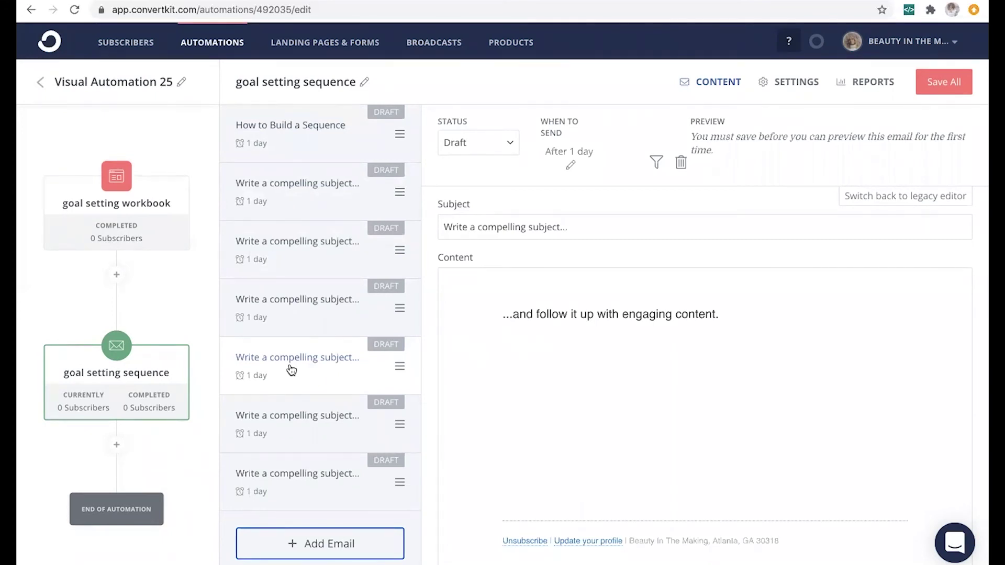
scroll(316, 422, "down", 1)
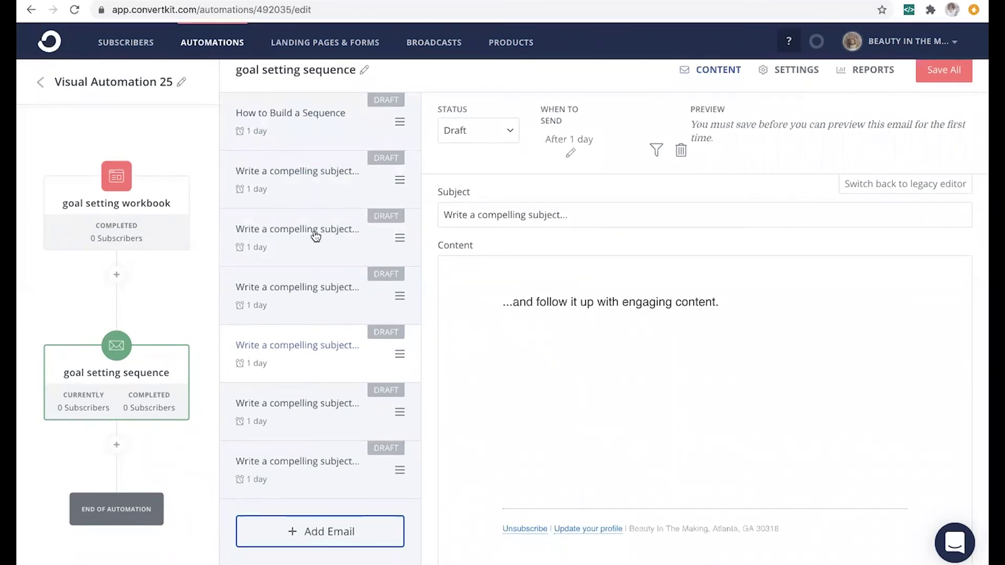
left_click(320, 132)
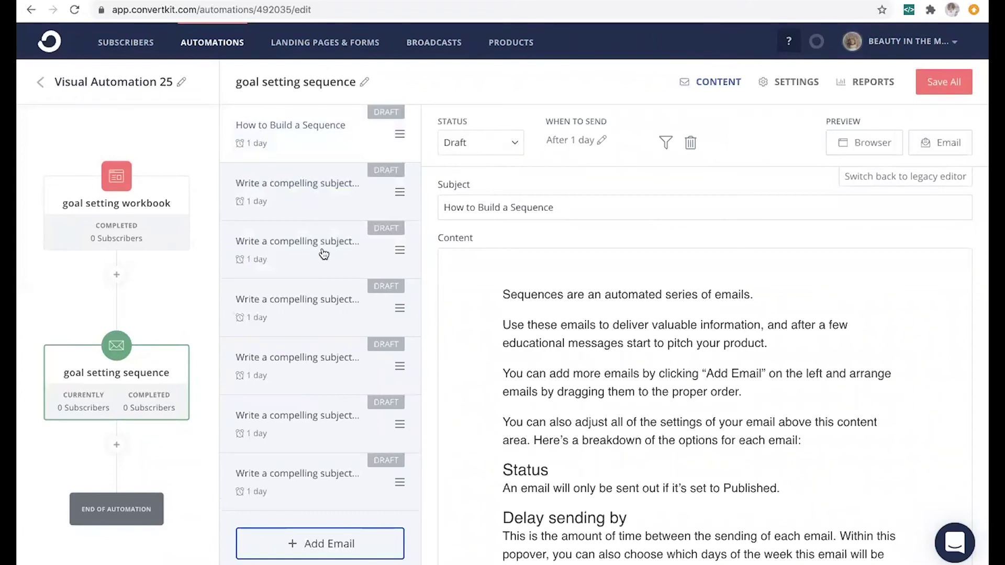
left_click(330, 208)
left_click(329, 239)
left_click(319, 305)
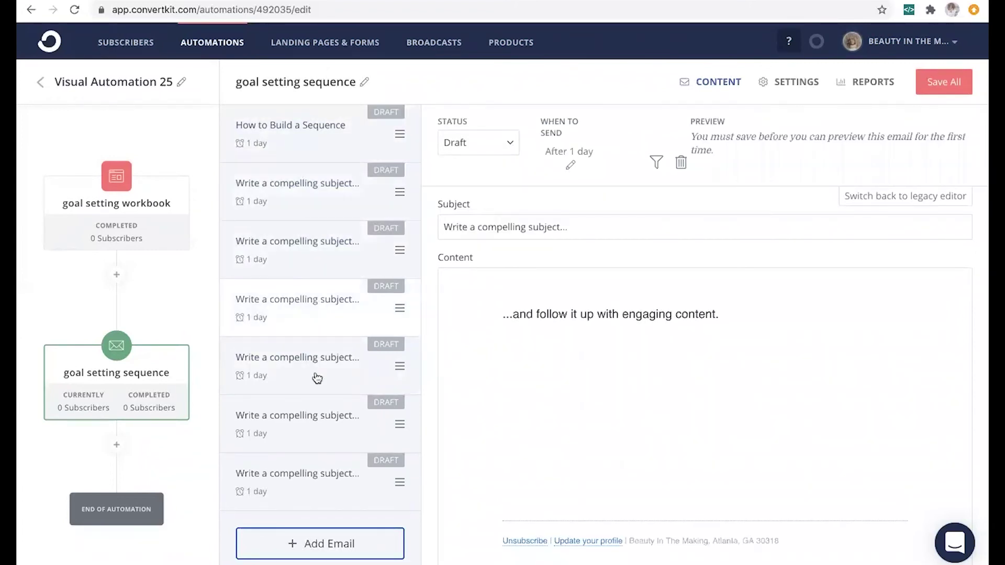
left_click(317, 377)
scroll(316, 378, "down", 1)
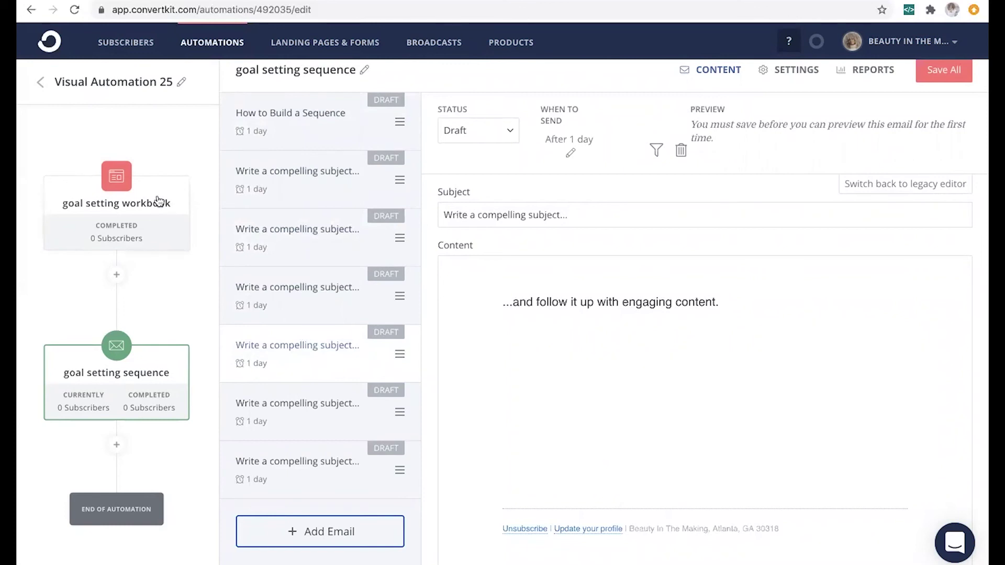
left_click(337, 132)
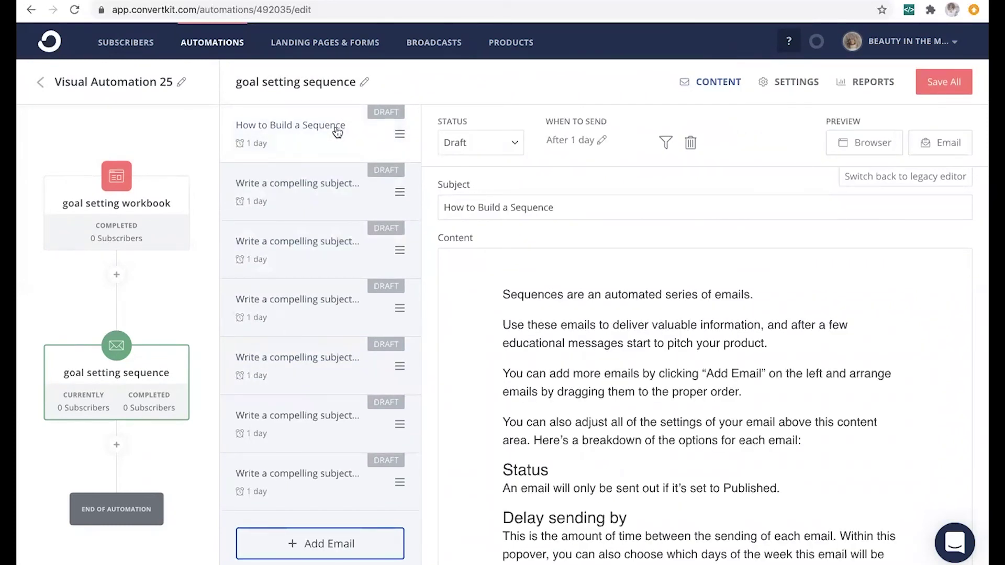
left_click(332, 204)
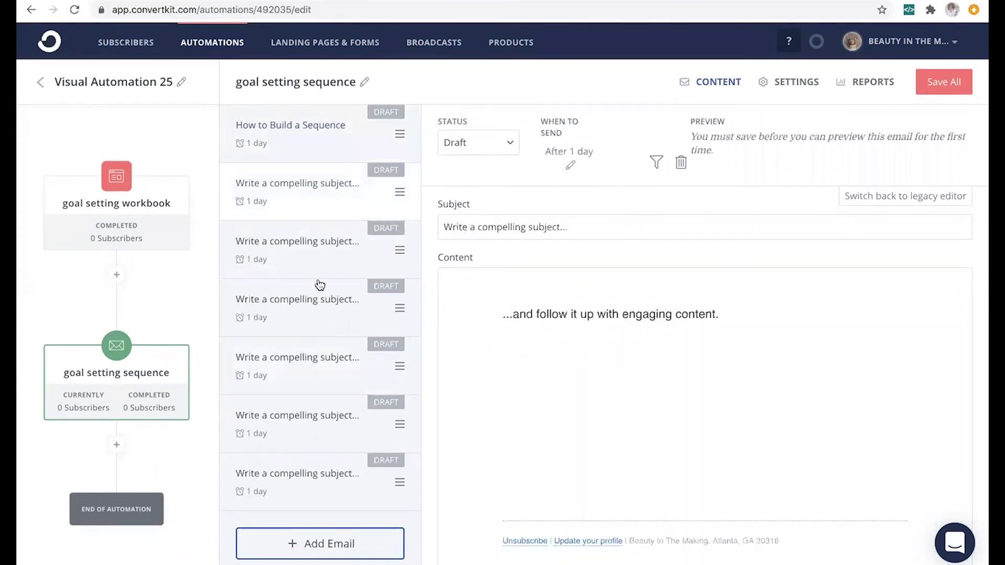
scroll(319, 294, "down", 1)
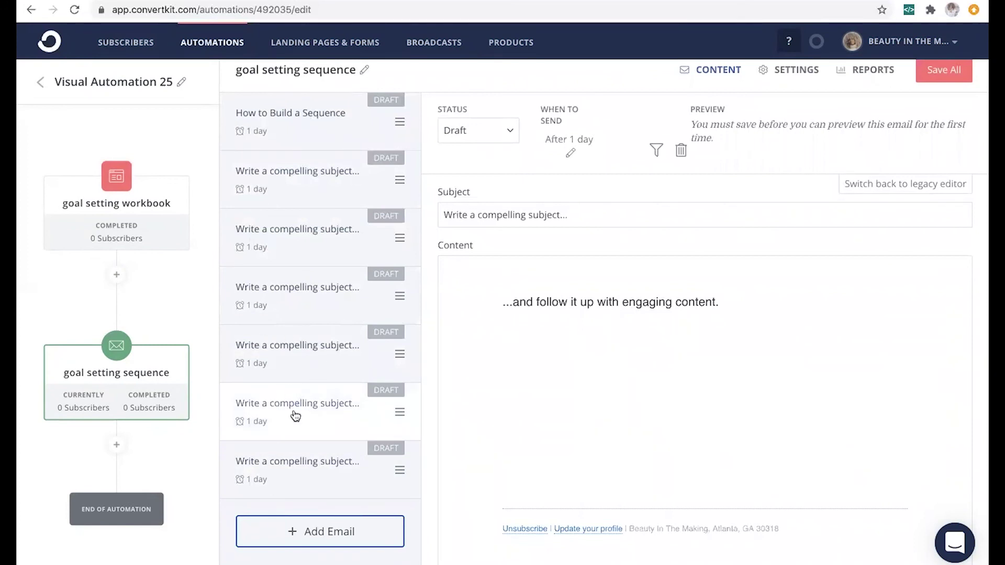
Replace the sixth email's placeholder body line with 'sale.'
left_click_drag(724, 298, 471, 292)
key("BackSpace")
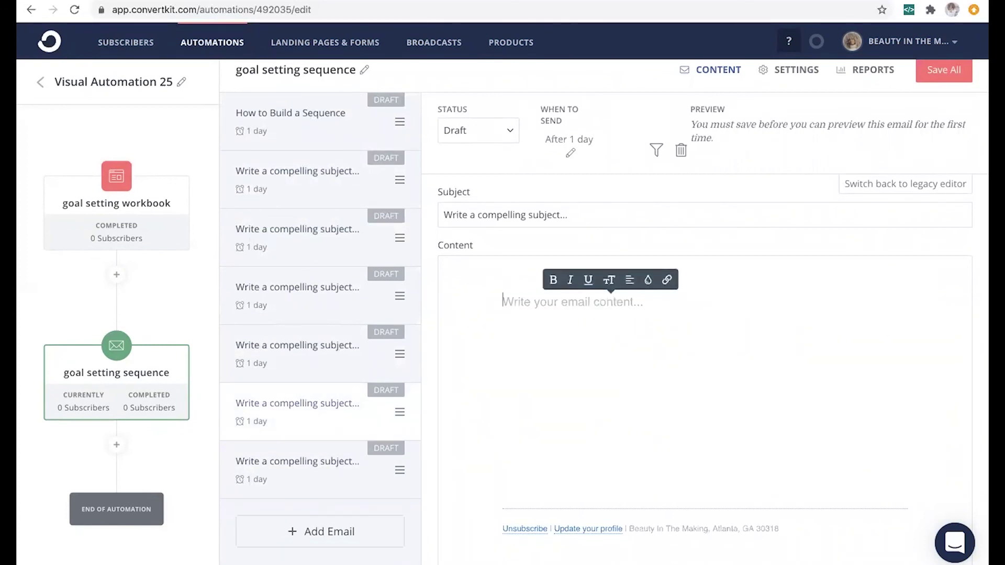
type("sale...")
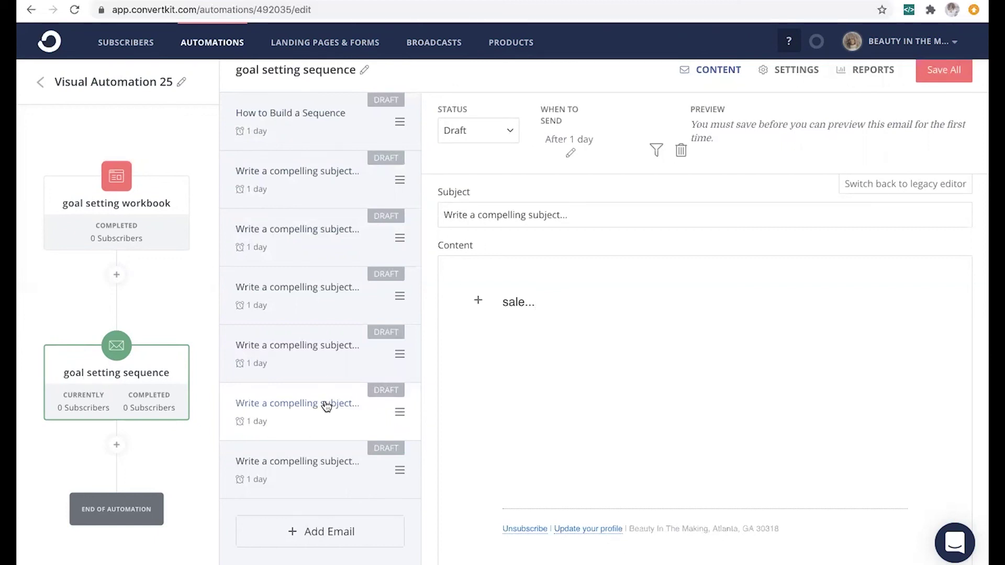
scroll(327, 407, "up", 1)
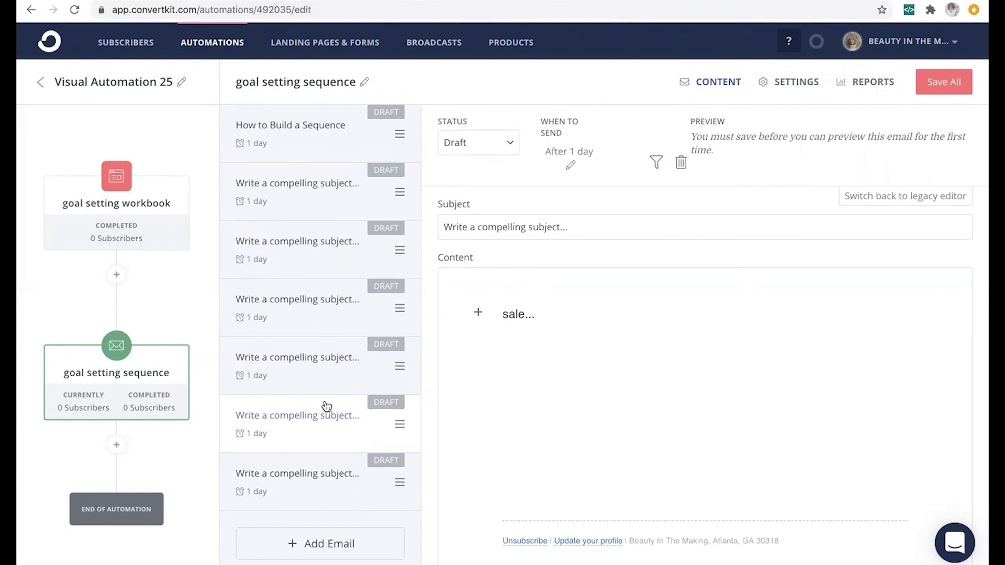
left_click(337, 148)
Set the How to Build a Sequence email to Active and save the sequence
left_click(484, 143)
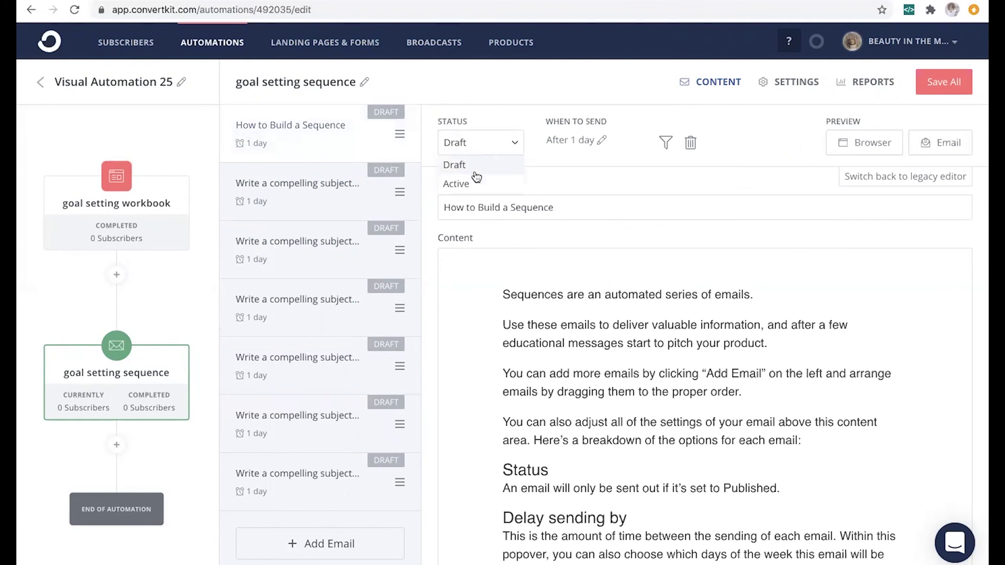
left_click(475, 184)
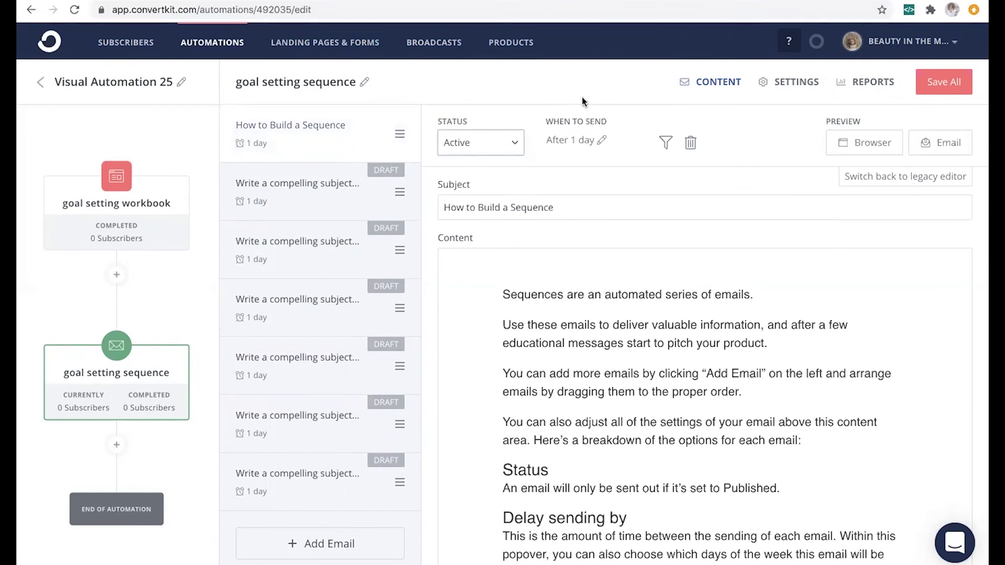
left_click(604, 141)
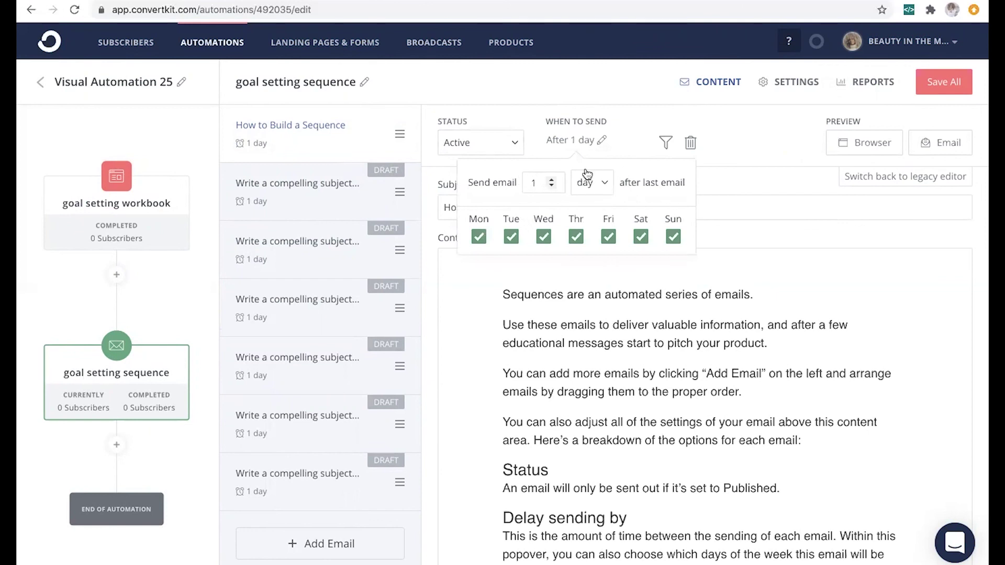
left_click(630, 124)
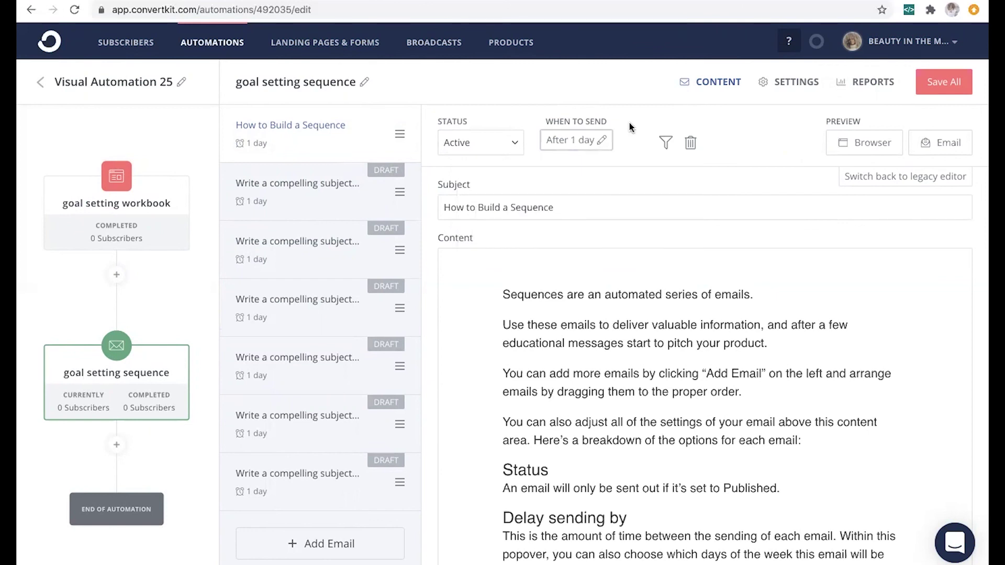
left_click(956, 83)
Switch Visual Automation 25 from Paused to Live
left_click(958, 83)
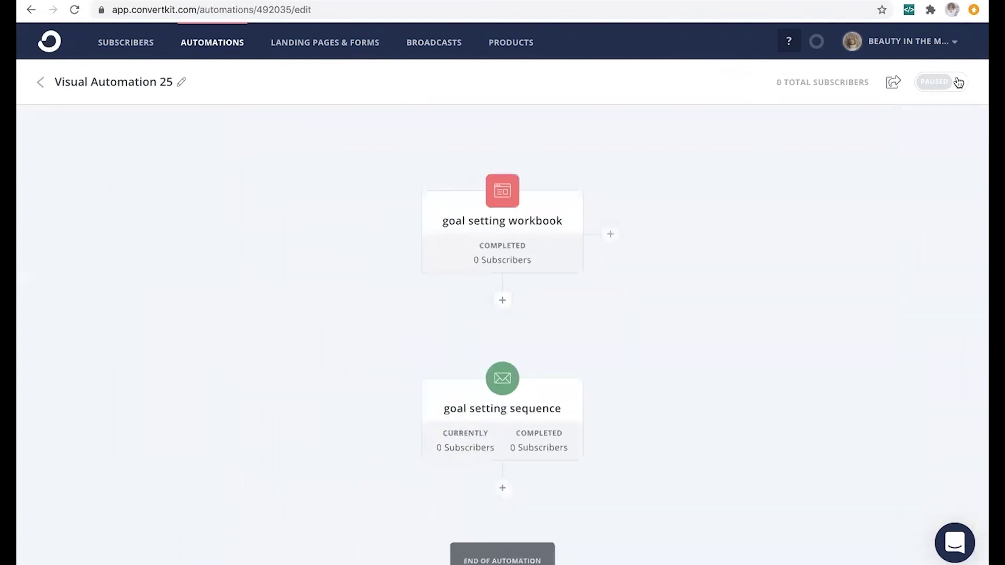
left_click(922, 85)
left_click(348, 204)
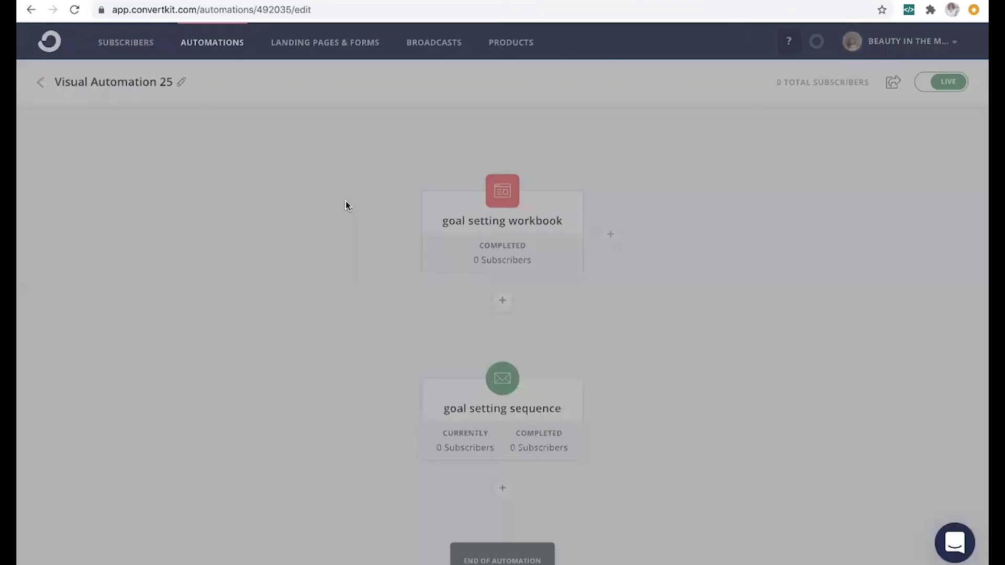